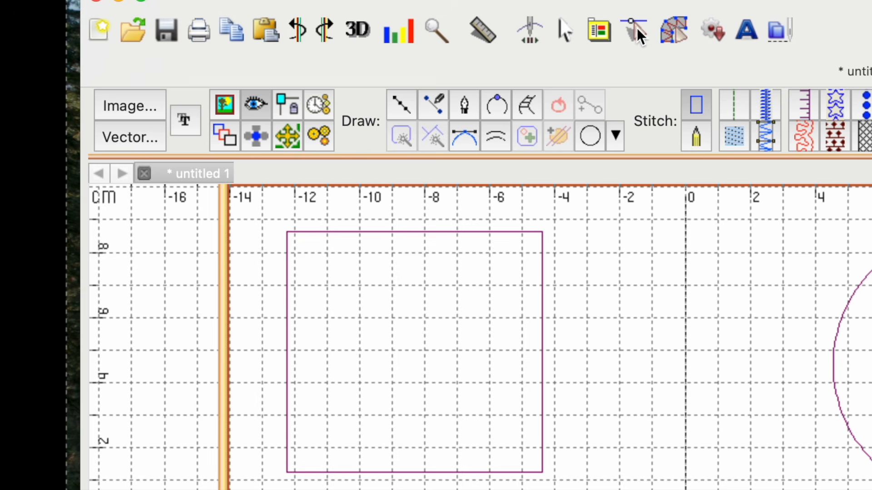
Set the drawing mode to default line/curve and start a line trace at the square's top-left corner
click(403, 102)
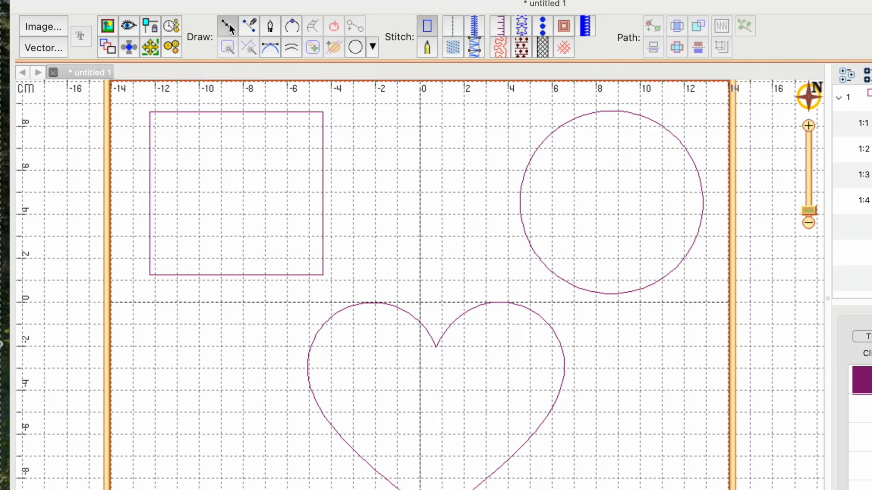
click(228, 27)
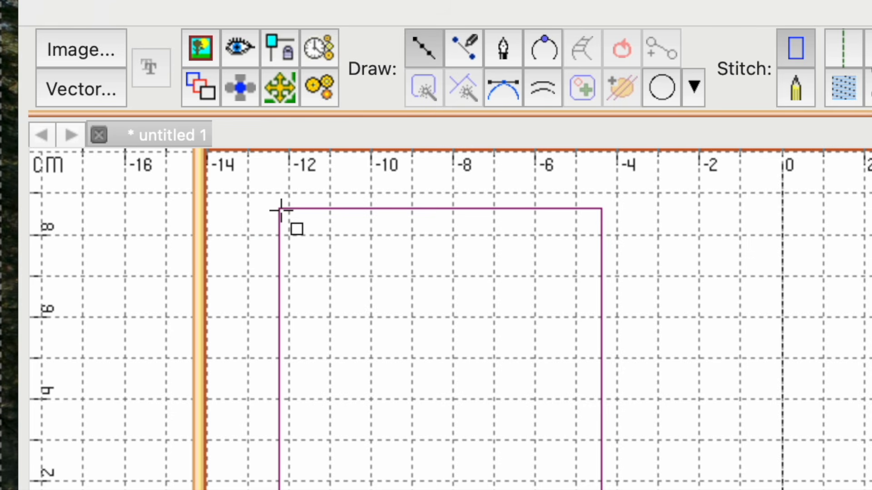
click(280, 46)
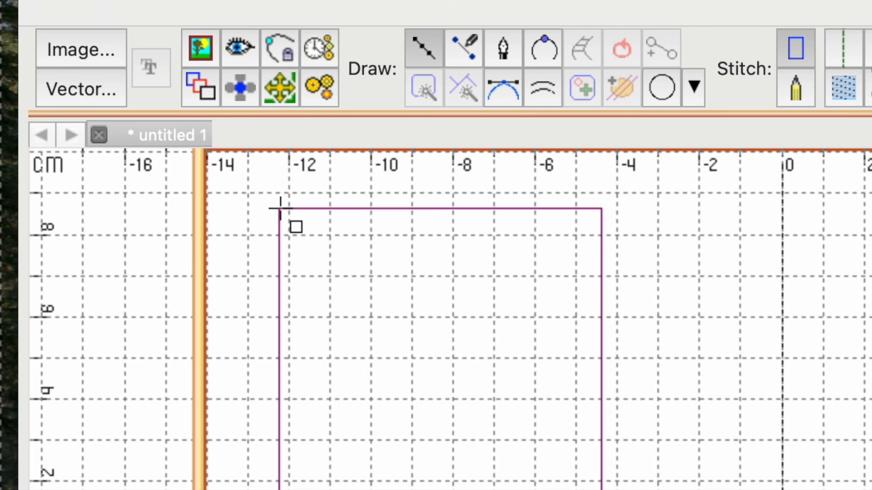
click(280, 208)
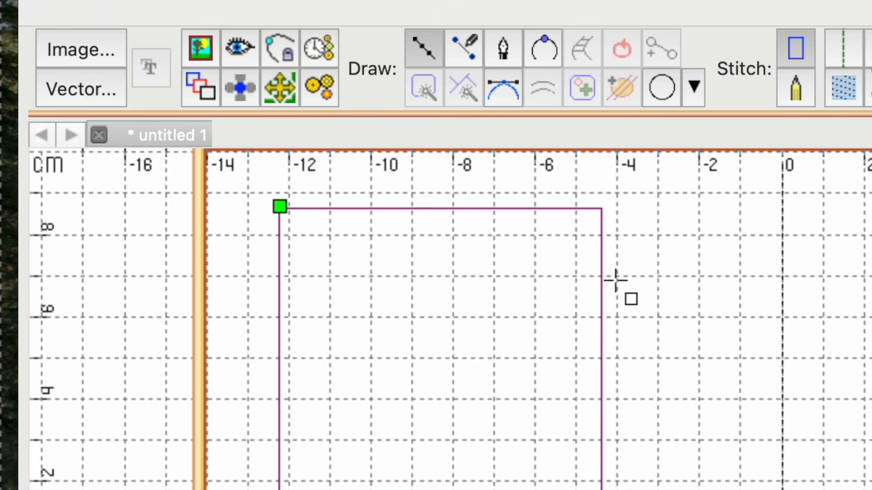
click(602, 208)
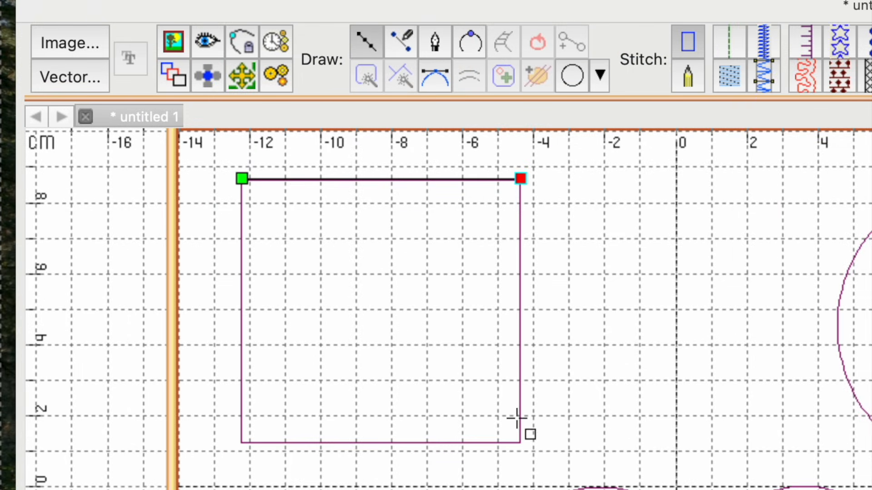
click(522, 441)
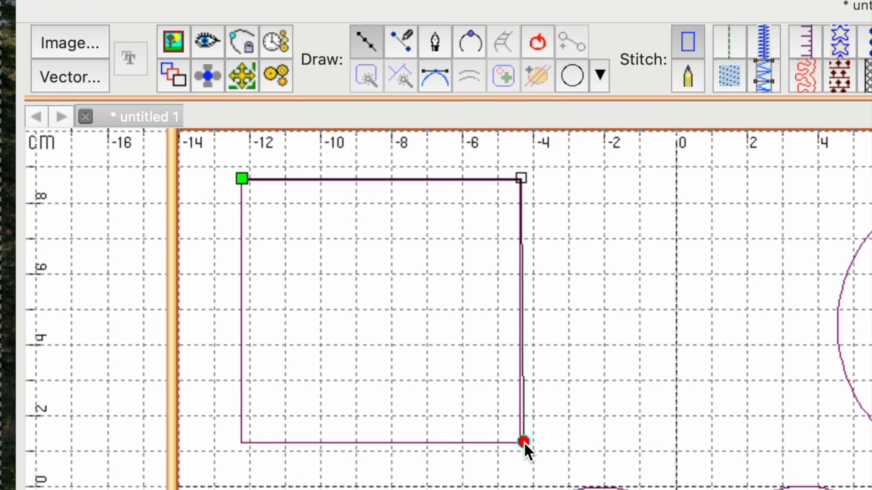
click(246, 443)
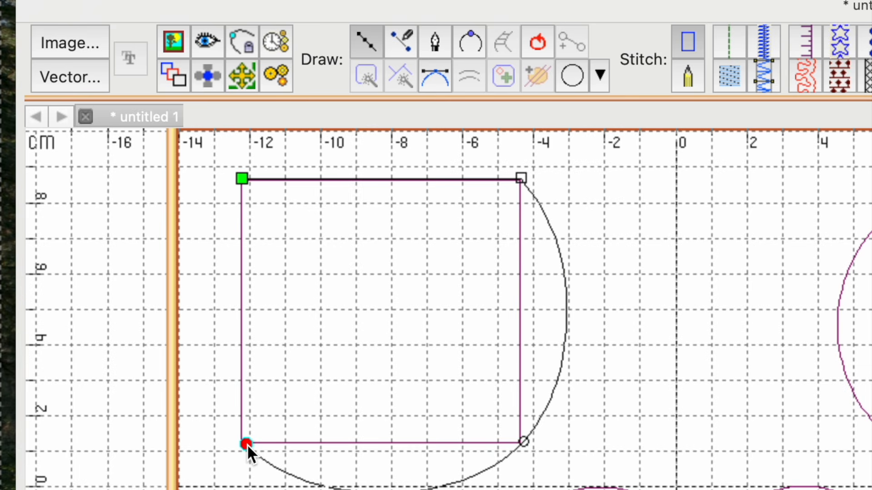
key(Delete)
key(Delete)
key(Delete)
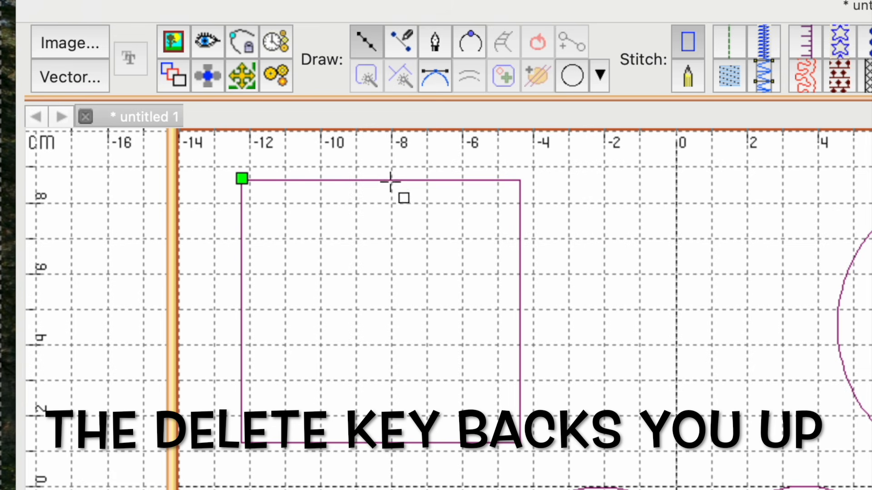
Trace the square's remaining three corners with straight-line points and close the shape
click(521, 180)
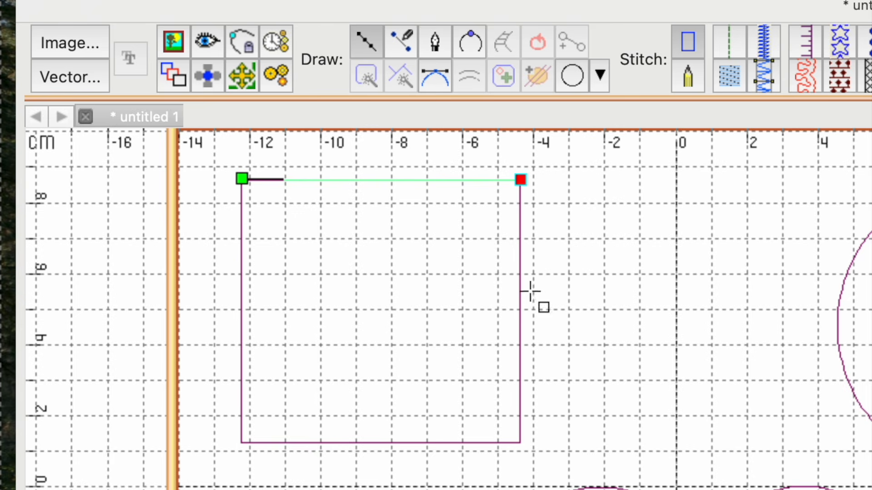
click(519, 444)
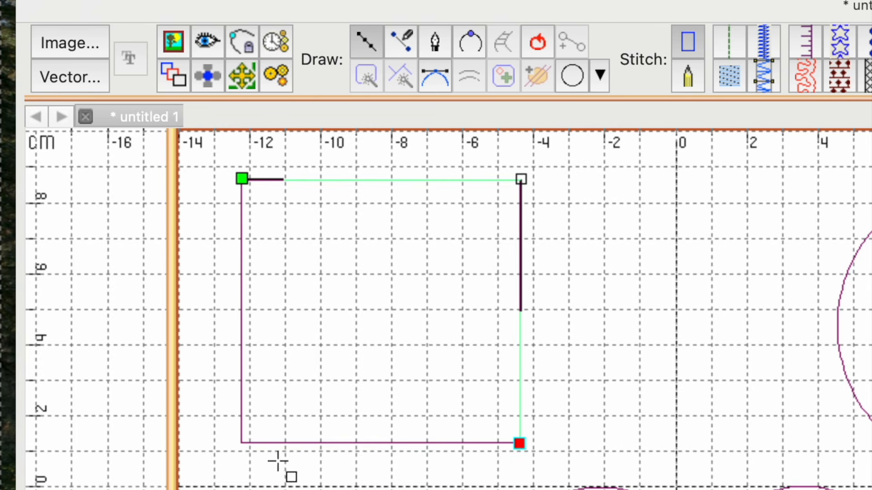
click(242, 443)
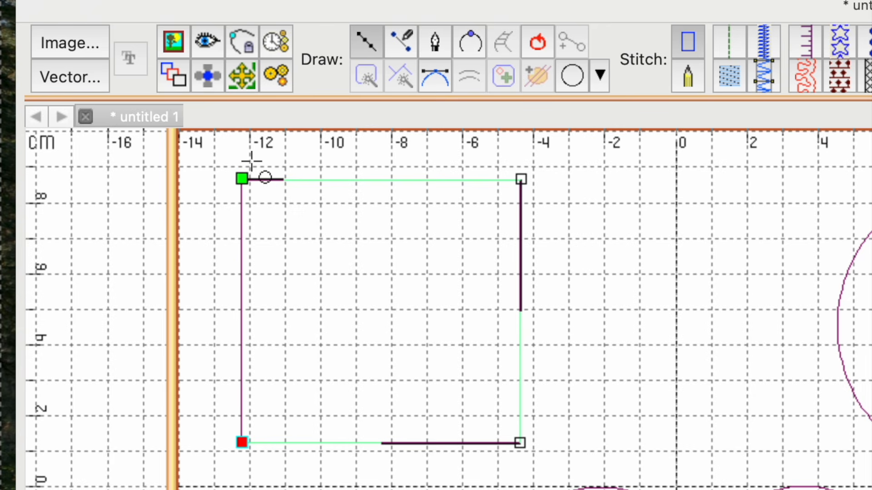
click(537, 41)
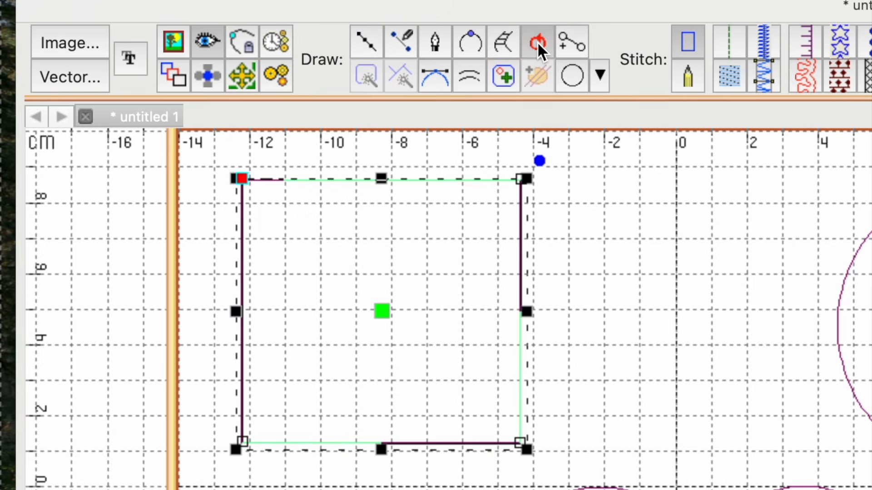
Try satin and running stitches on the traced square, returning it to a plain outline
click(728, 39)
click(761, 44)
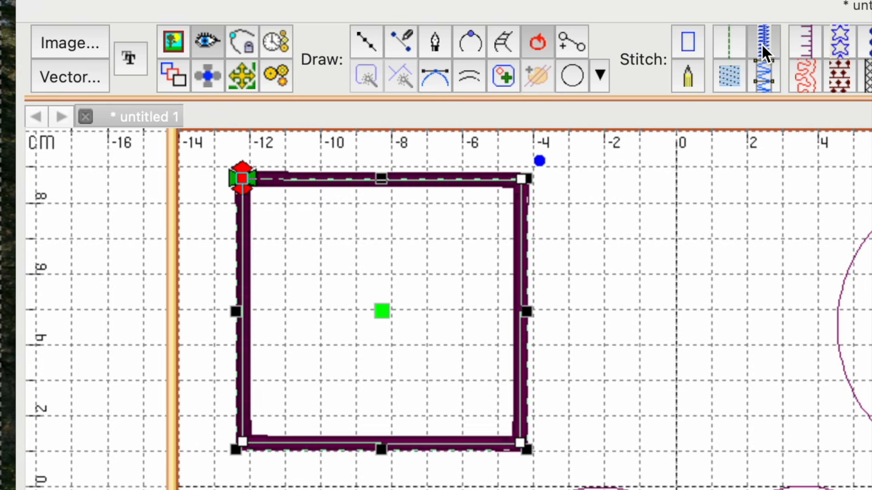
click(728, 44)
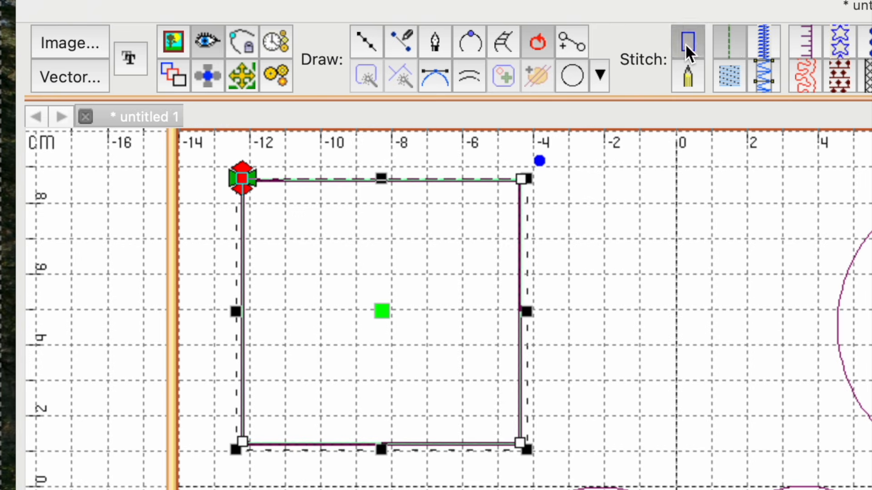
click(685, 43)
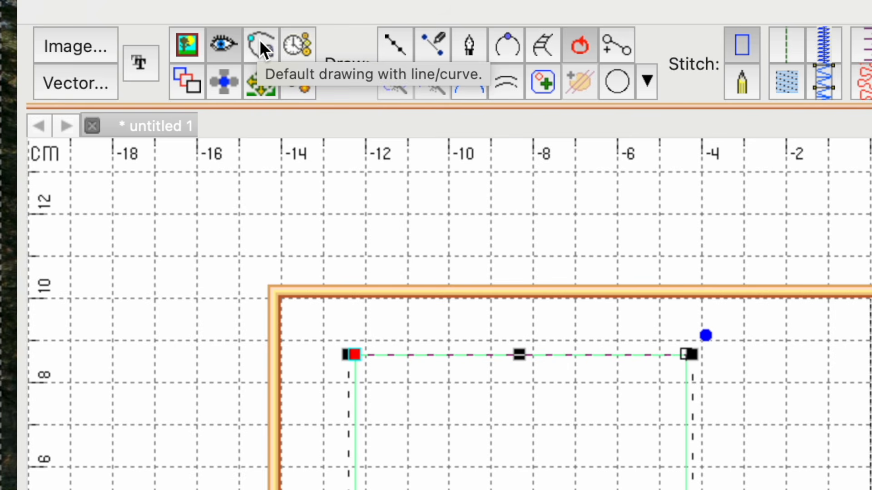
Switch from the default line/curve mode to the locked point mode and retrace the square with four corner points as a closed shape
click(259, 40)
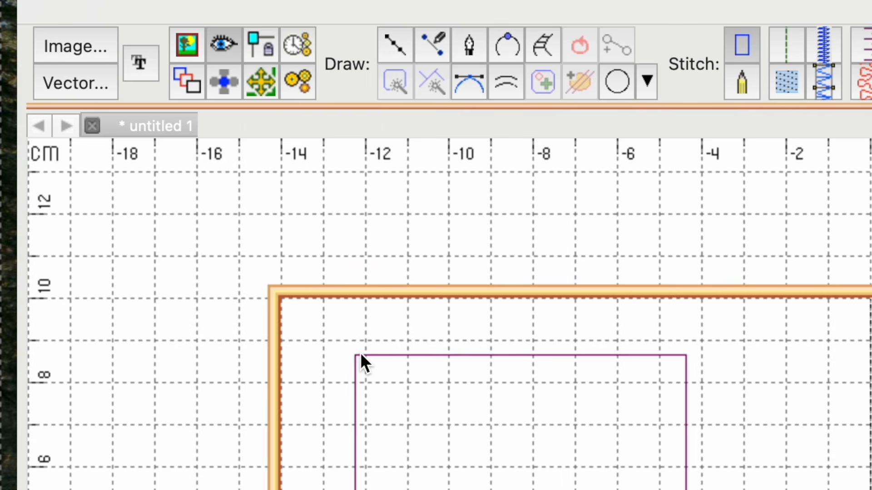
click(399, 45)
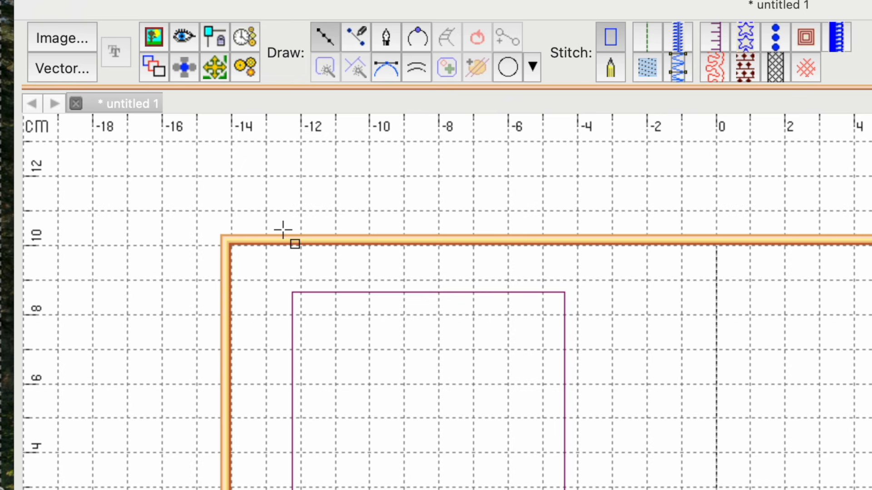
click(292, 293)
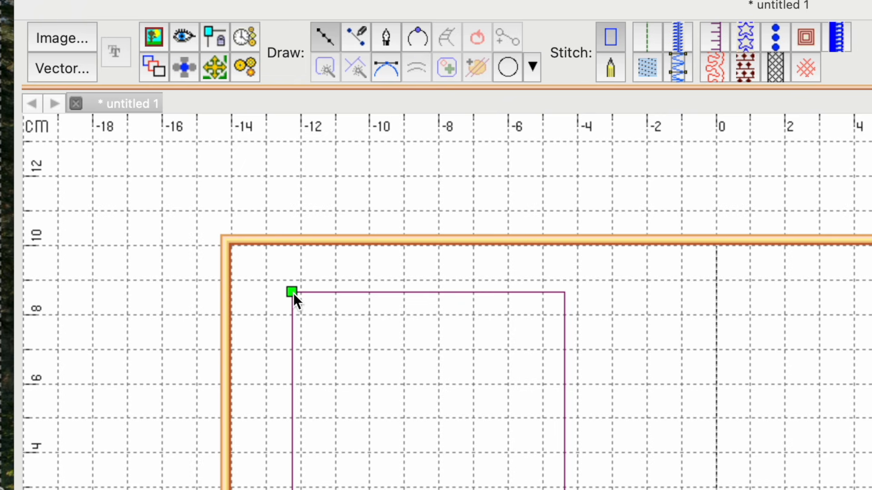
click(566, 292)
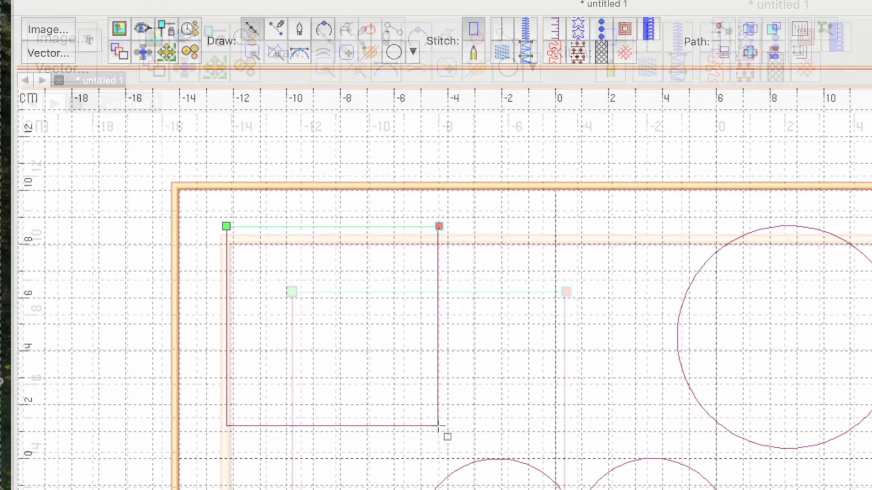
click(438, 426)
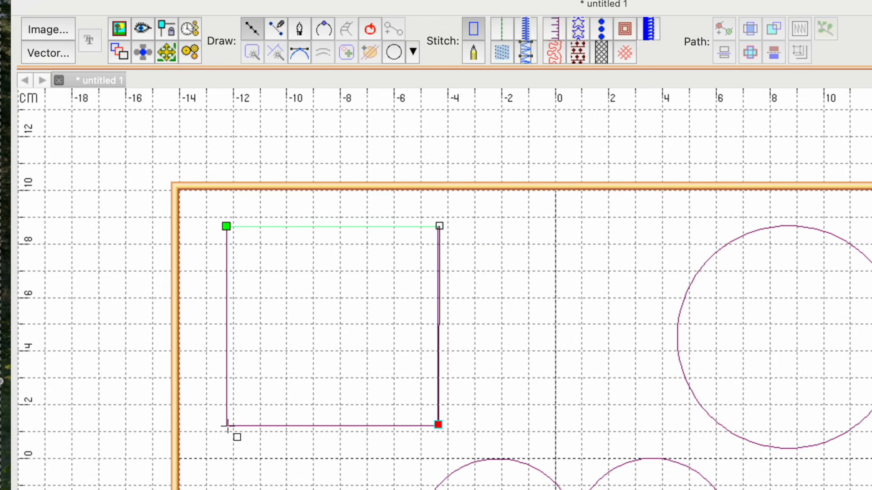
click(227, 426)
click(367, 33)
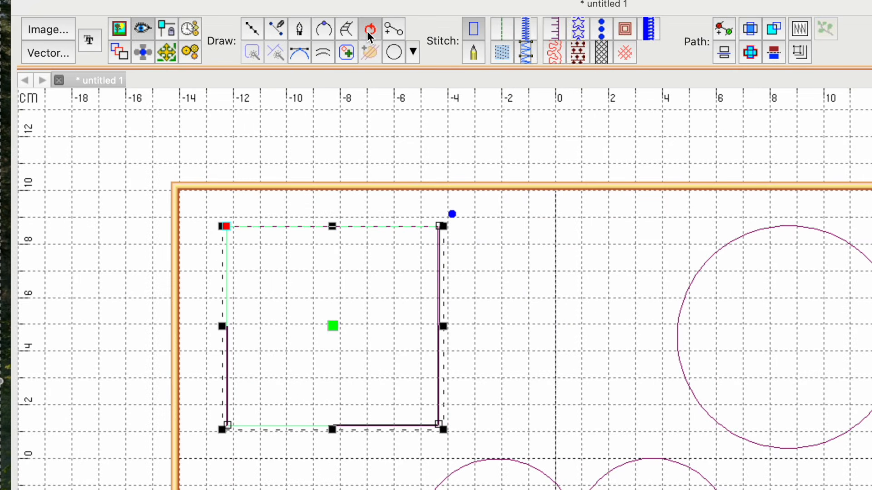
Apply a satin stitch border to the retraced square and deselect it
click(526, 31)
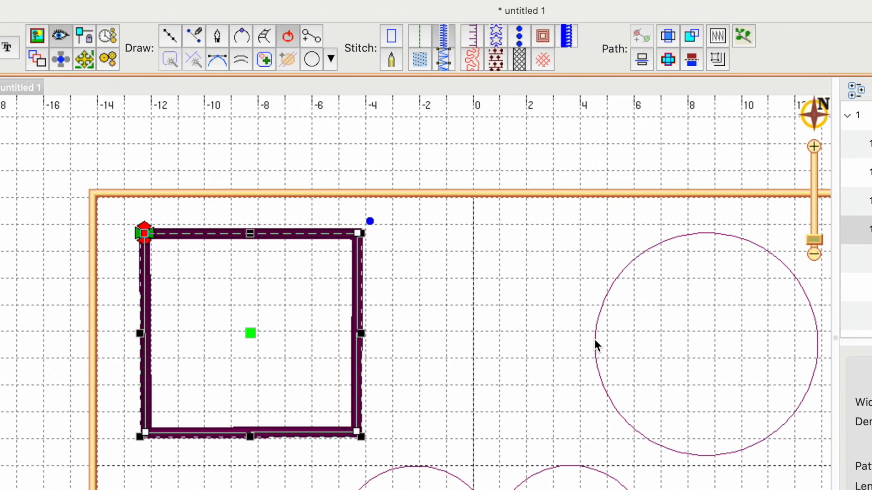
drag(608, 347, 314, 330)
click(305, 294)
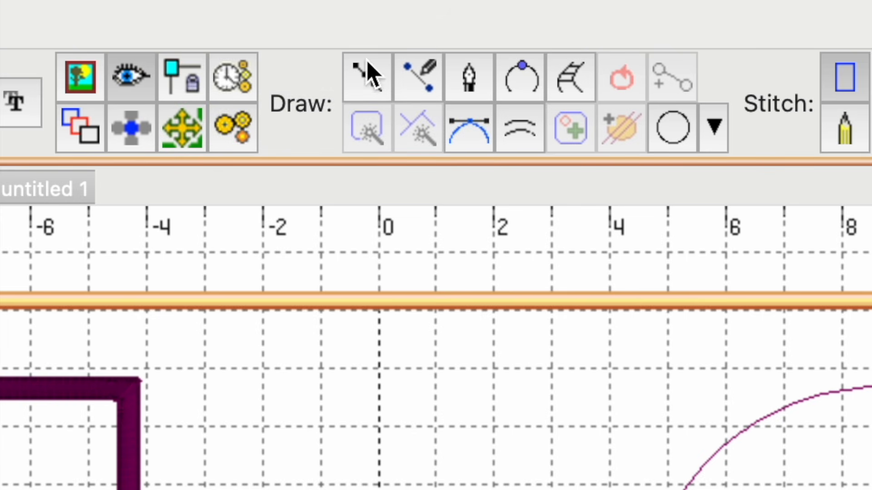
Trace the circle with four curve points at its top, right, bottom and left, and close the shape
click(366, 83)
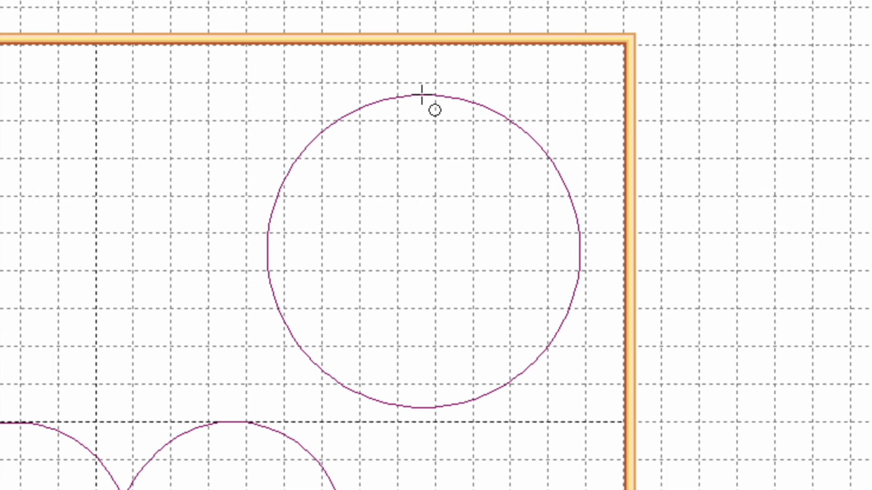
click(422, 95)
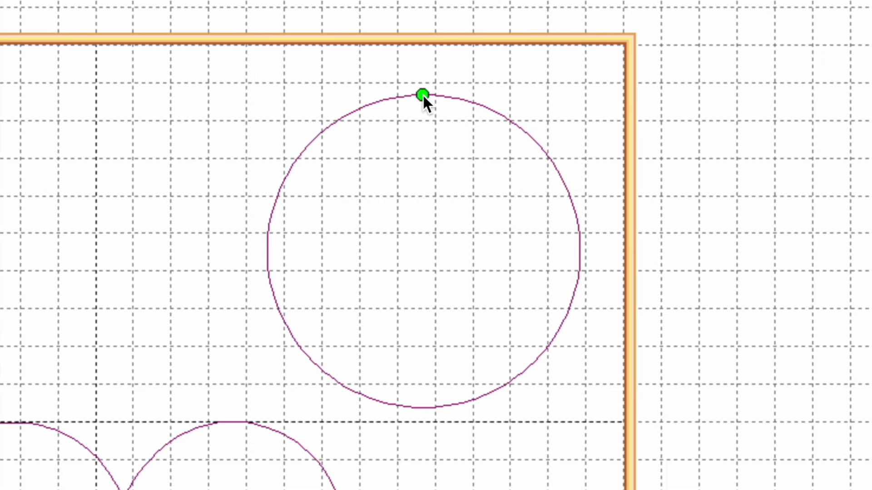
click(581, 243)
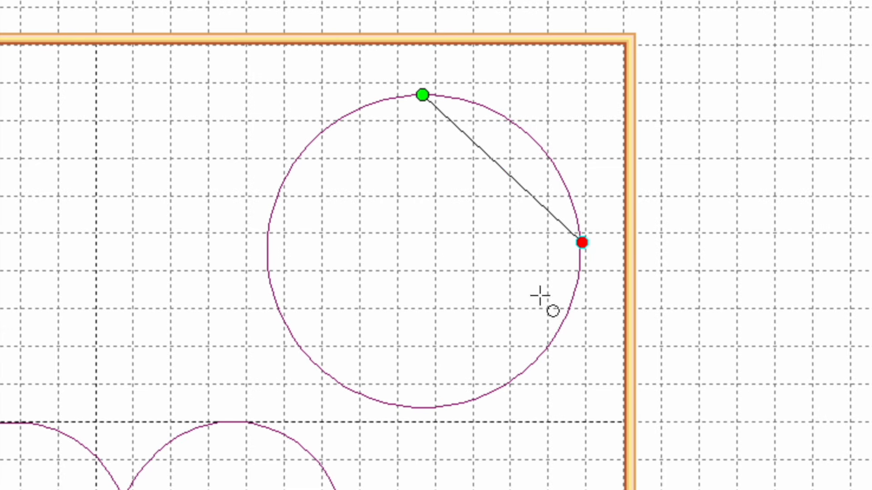
click(435, 407)
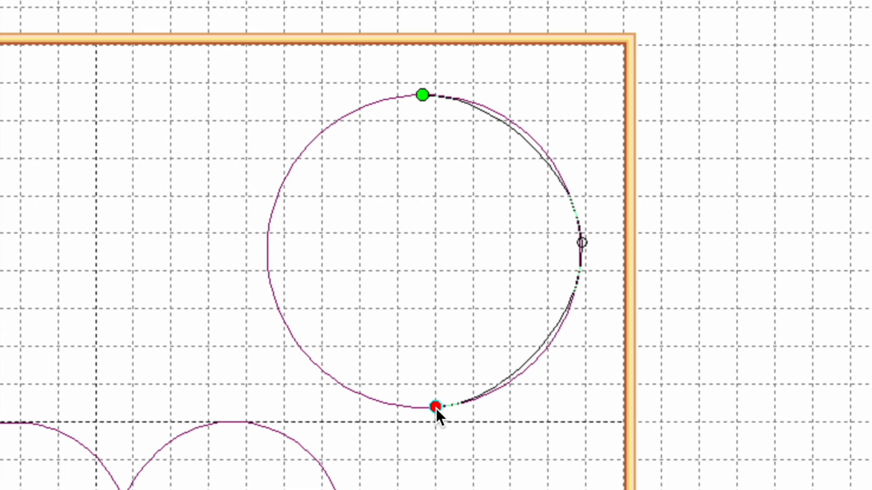
click(267, 257)
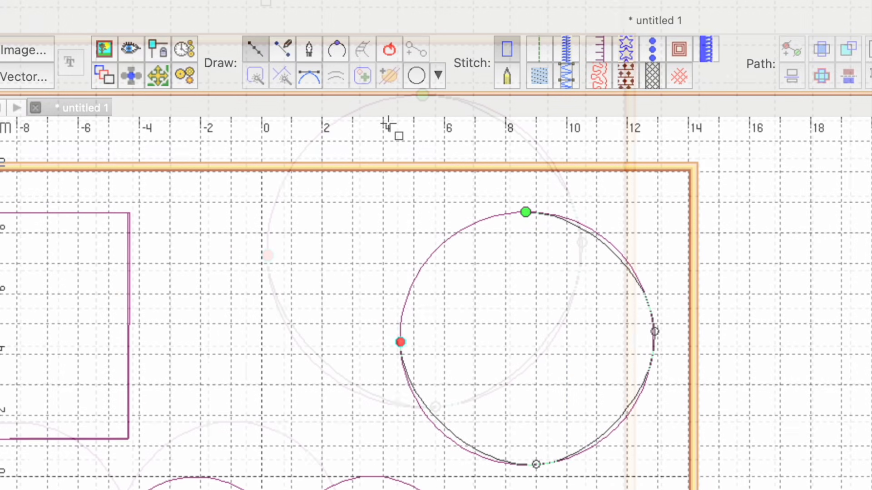
click(393, 48)
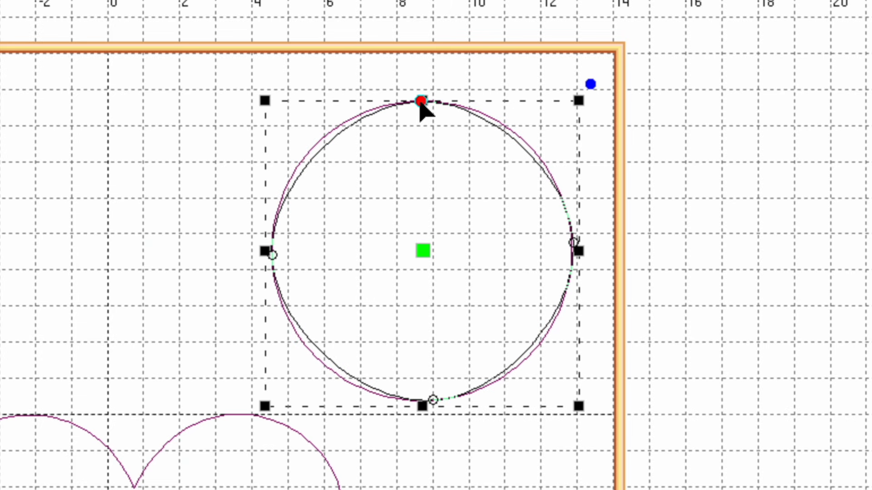
Reshape the curve handles of the traced circle's top and right points so the right half follows the template circle
click(420, 101)
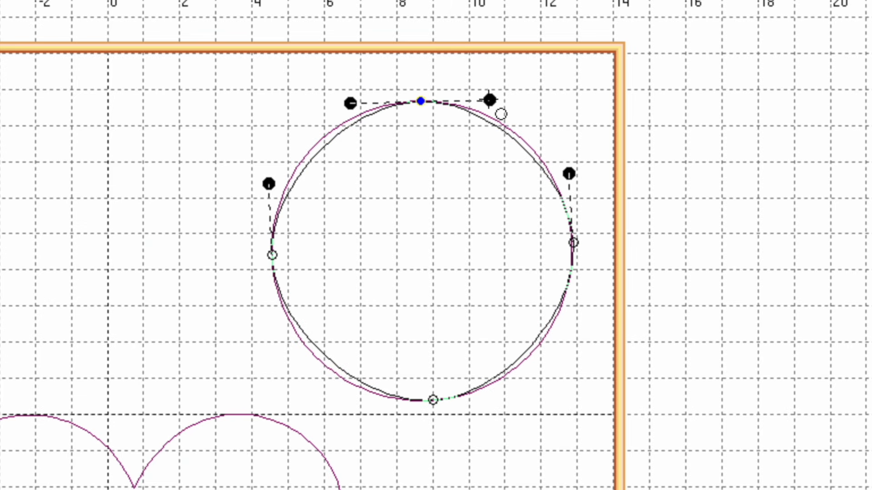
drag(489, 99, 508, 76)
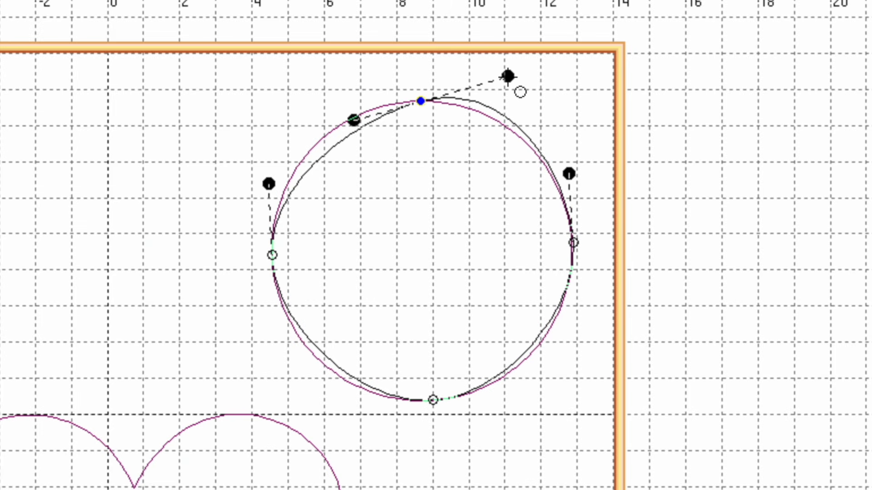
drag(508, 76, 505, 97)
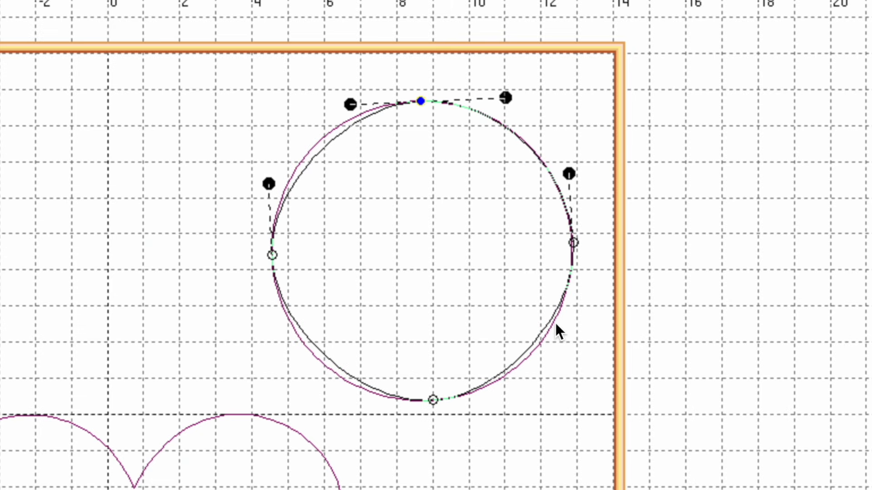
click(572, 243)
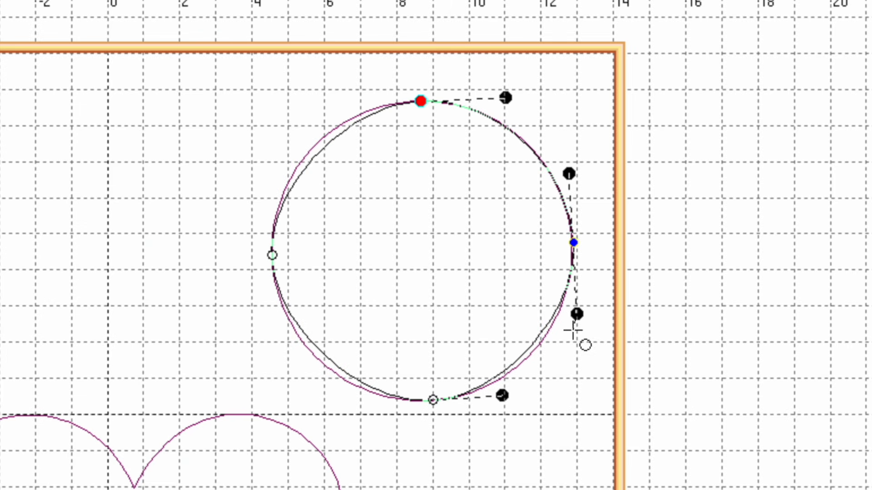
drag(576, 314, 576, 327)
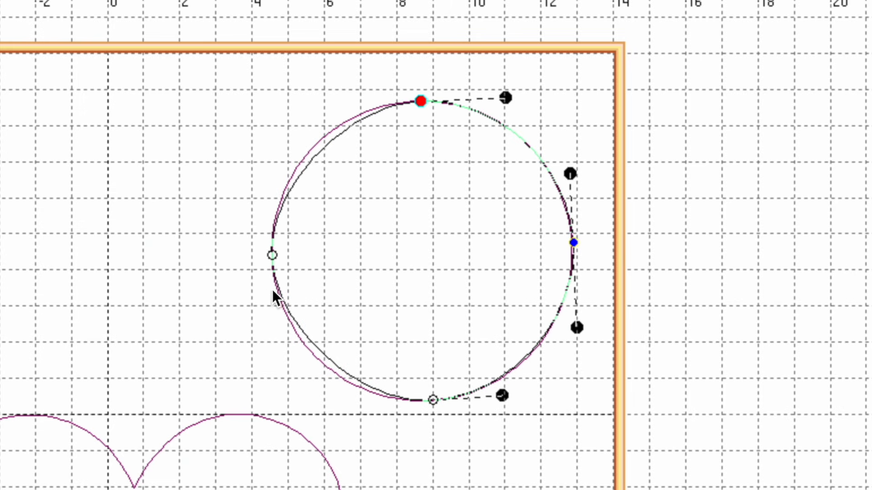
Lengthen the curve handles of the traced circle's bottom and left points so the left half follows the template circle
click(433, 400)
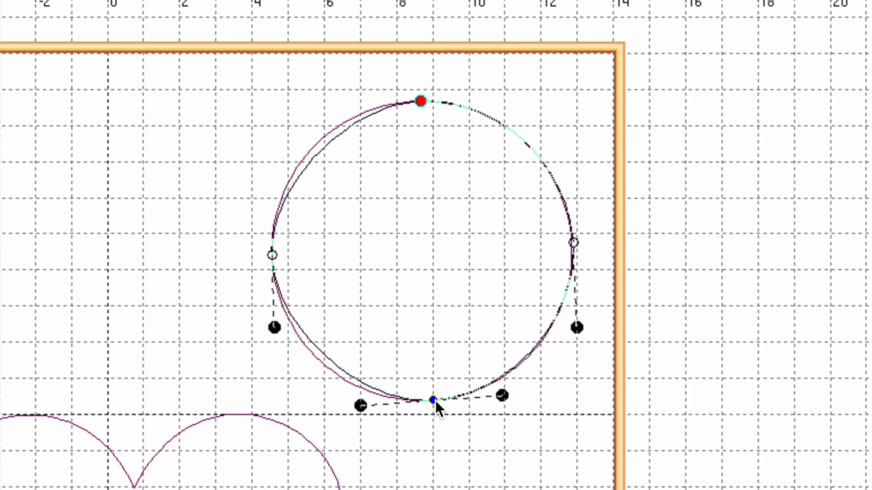
drag(360, 405, 339, 409)
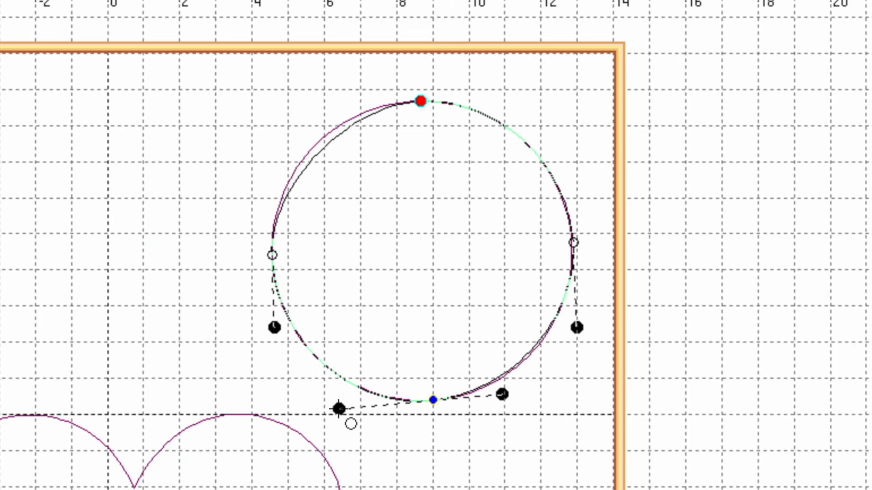
click(272, 255)
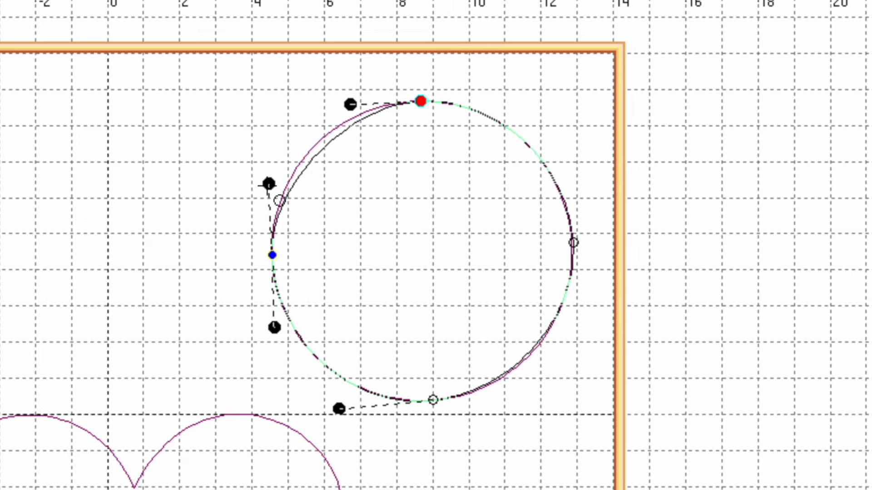
drag(266, 184, 266, 158)
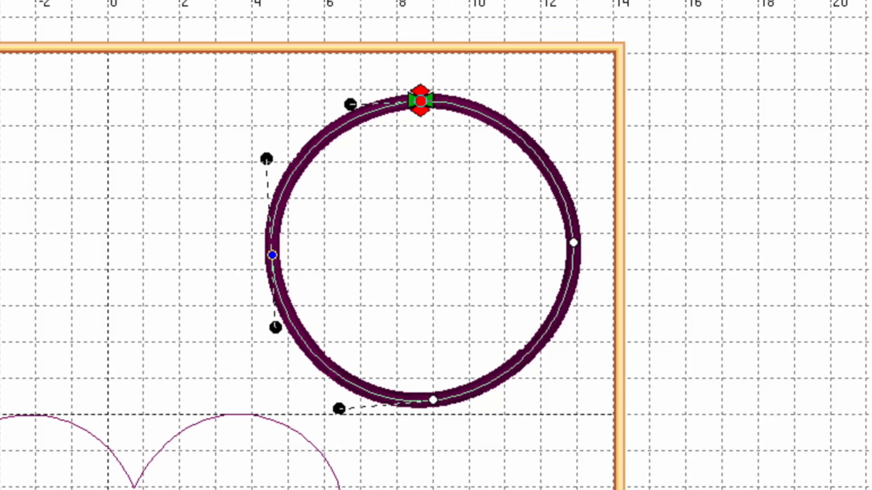
Delete the traced satin circle, switch the locked point mode to curve points, and start a new outline
key(Delete)
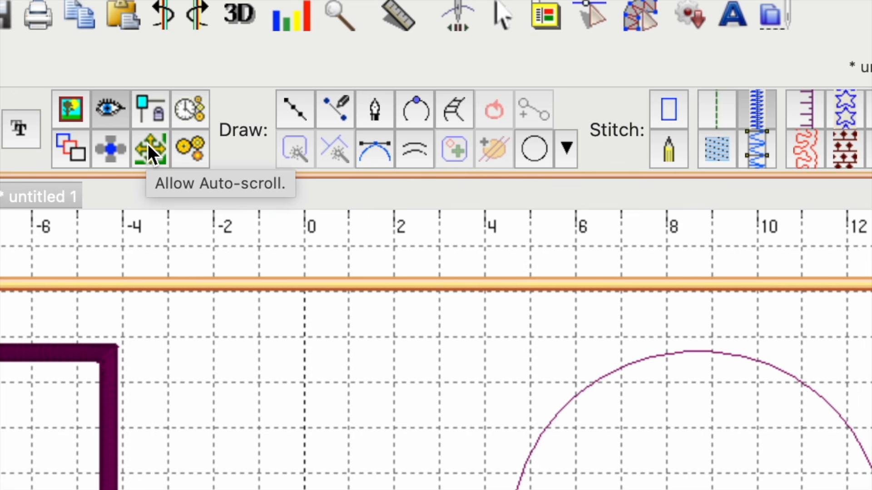
click(154, 108)
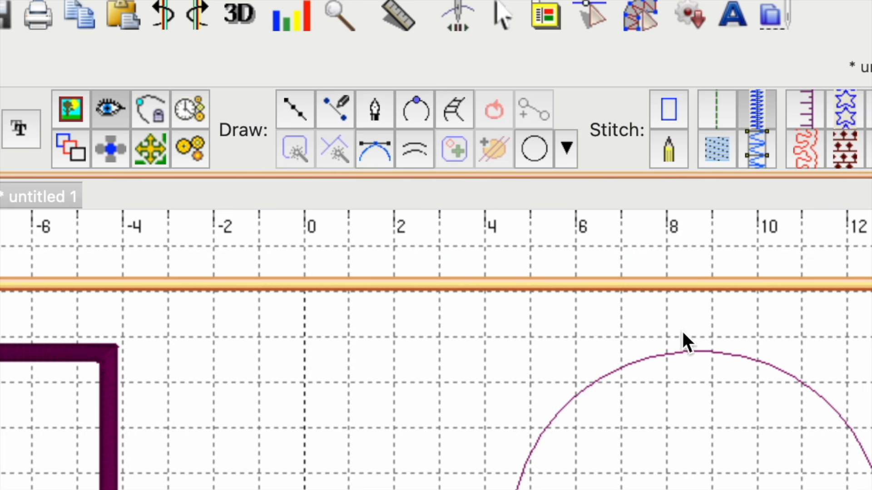
click(296, 109)
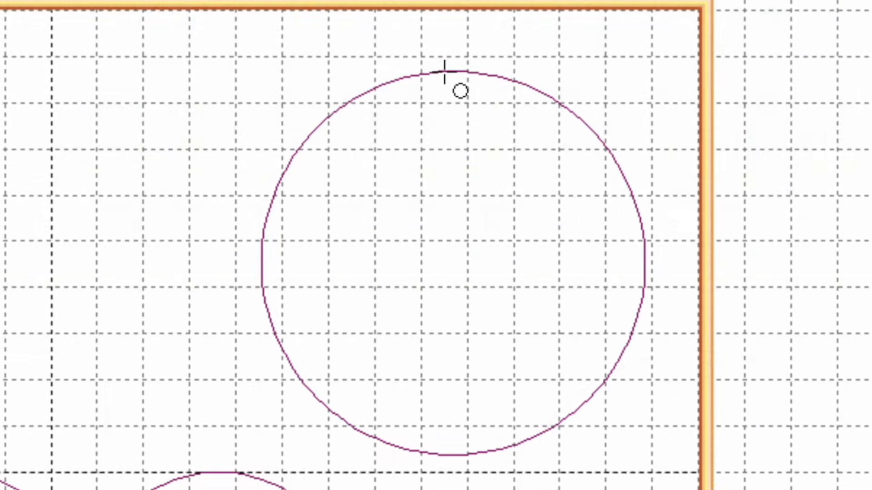
Retrace the circle with four locked curve points, close the shape, and undo its satin stitch to leave a plain outline
click(445, 71)
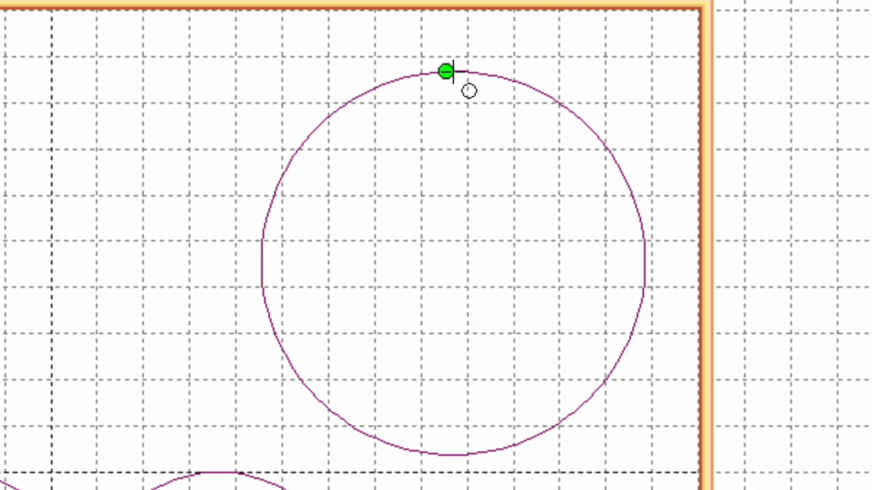
click(646, 240)
click(464, 453)
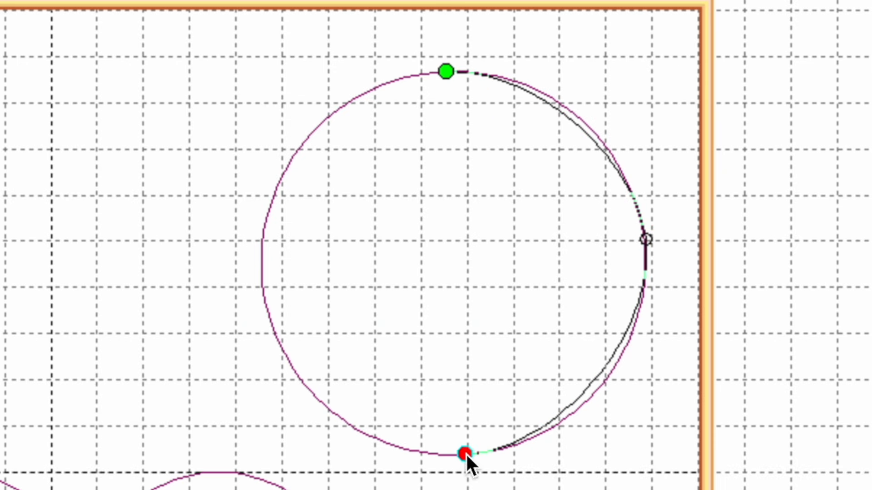
click(263, 247)
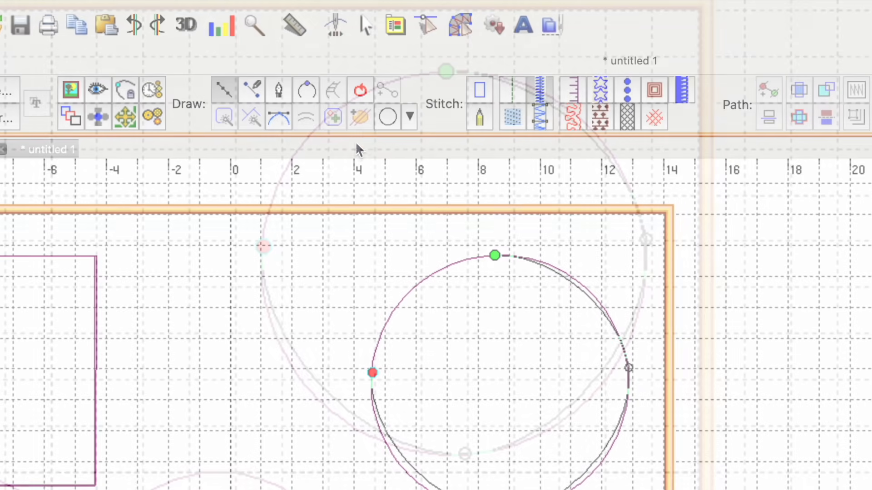
click(361, 89)
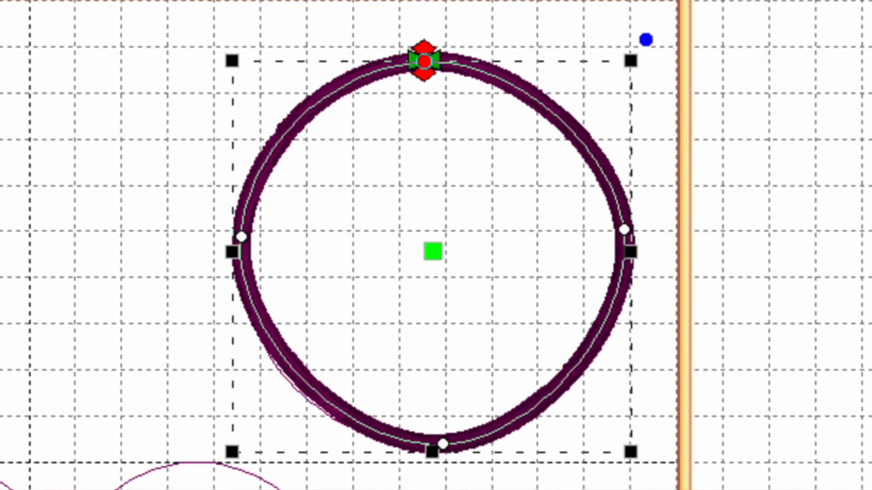
key(ctrl+z)
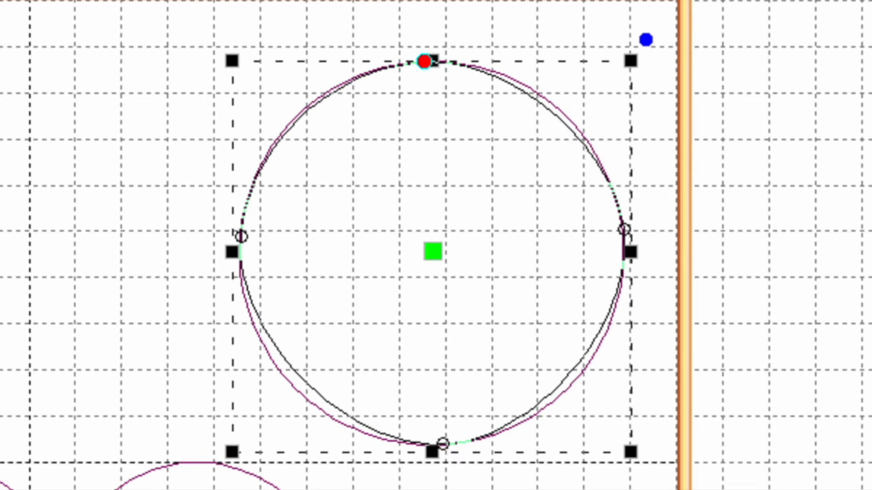
Extend the curve handles of the retraced circle's top, right and bottom points to match the template circle
click(424, 61)
drag(510, 58, 537, 60)
click(624, 230)
drag(635, 325, 637, 353)
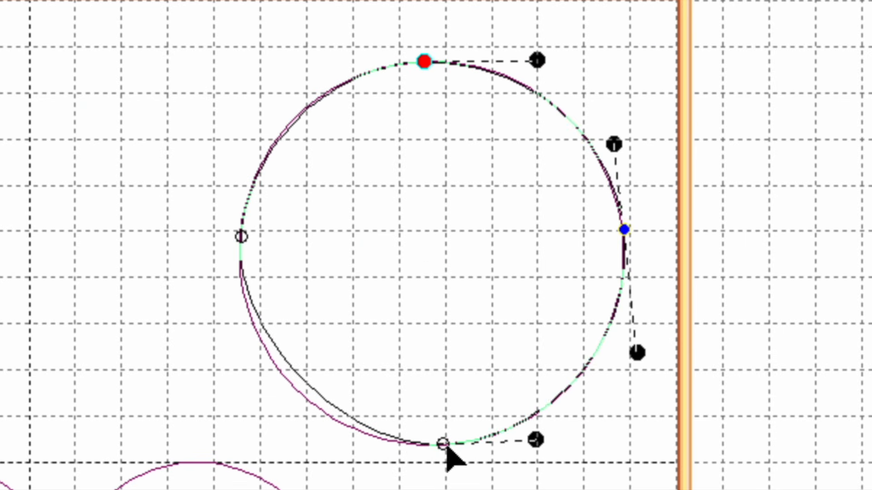
click(443, 444)
drag(349, 449, 311, 445)
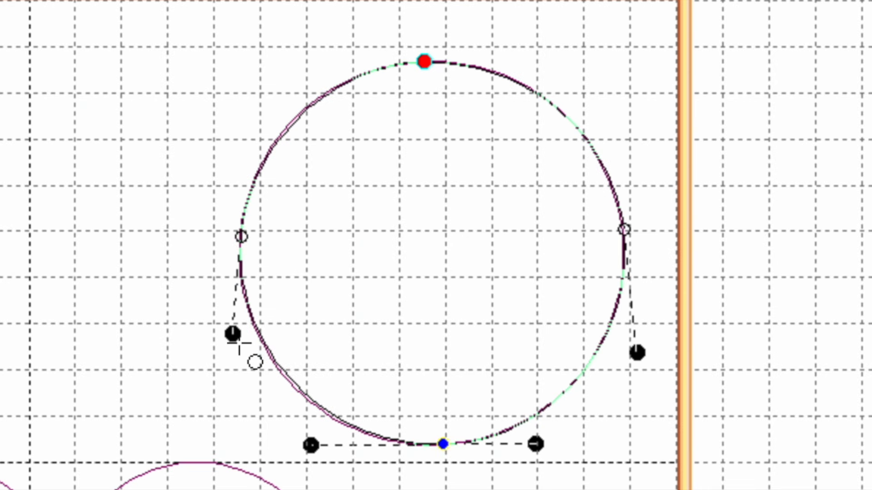
Delete the four-point circle and retrace the template with nine curve points around its edge, closing the shape at the top
key(Delete)
key(Delete)
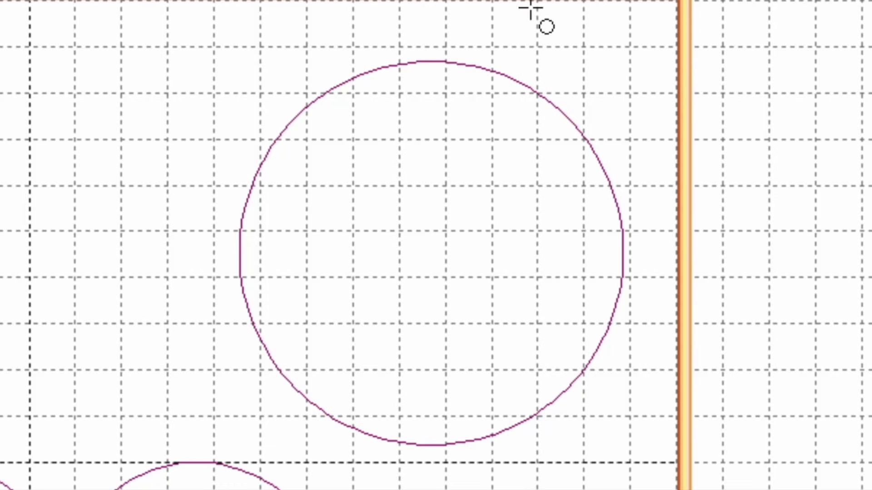
click(425, 60)
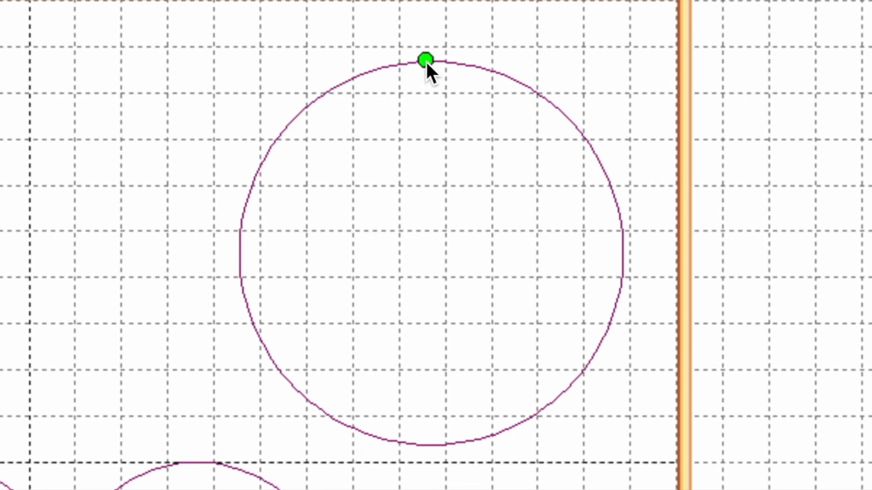
click(554, 107)
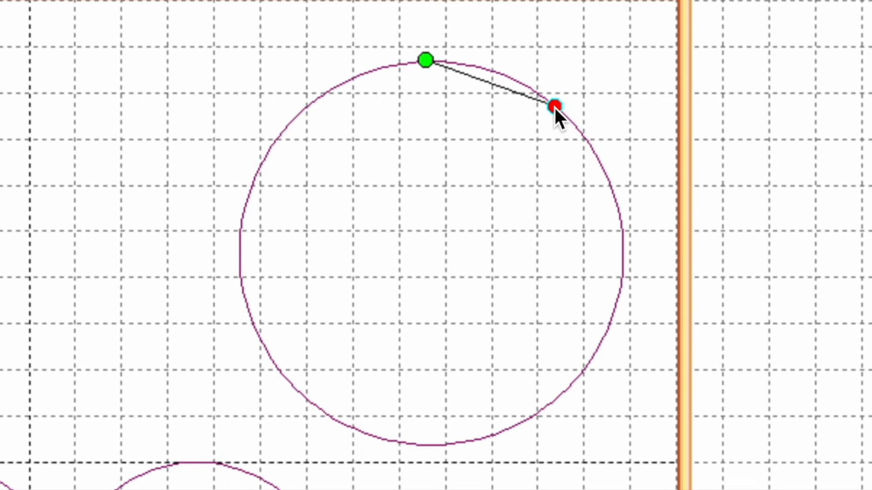
click(623, 251)
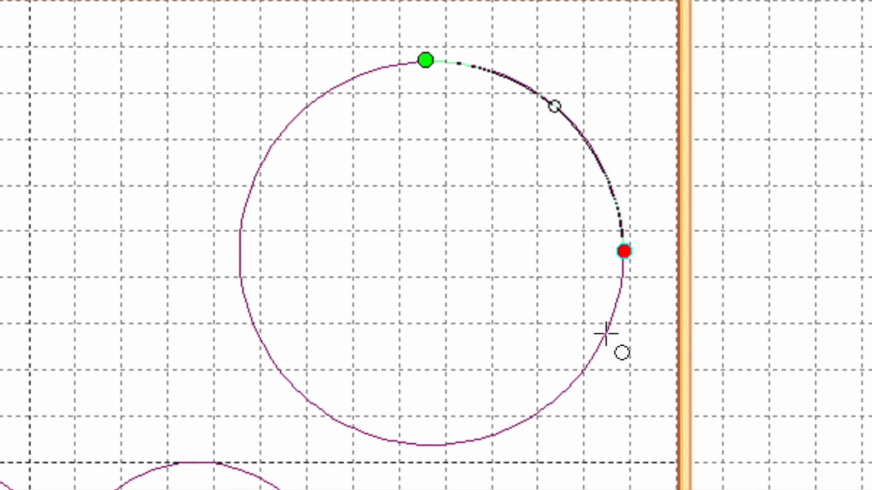
click(583, 373)
click(495, 434)
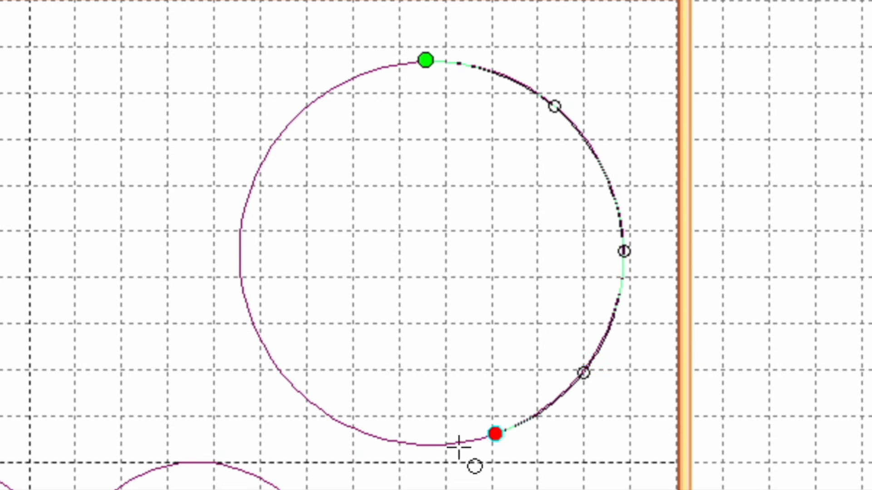
click(413, 445)
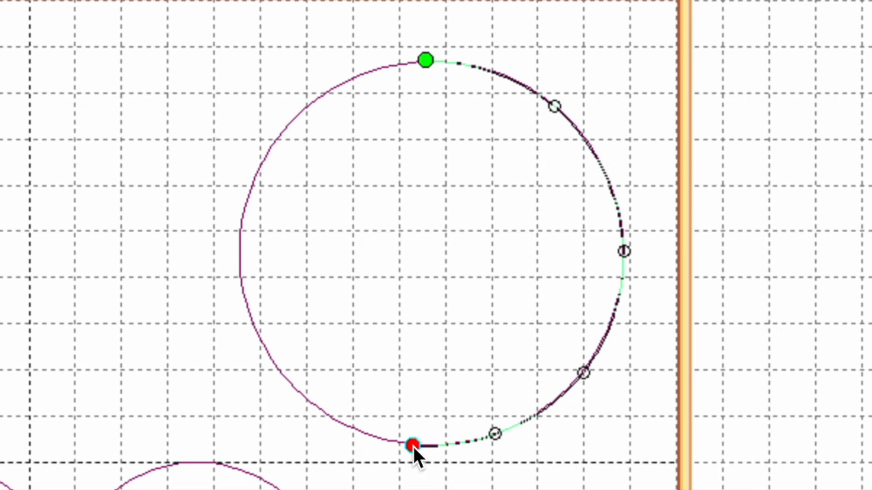
click(280, 372)
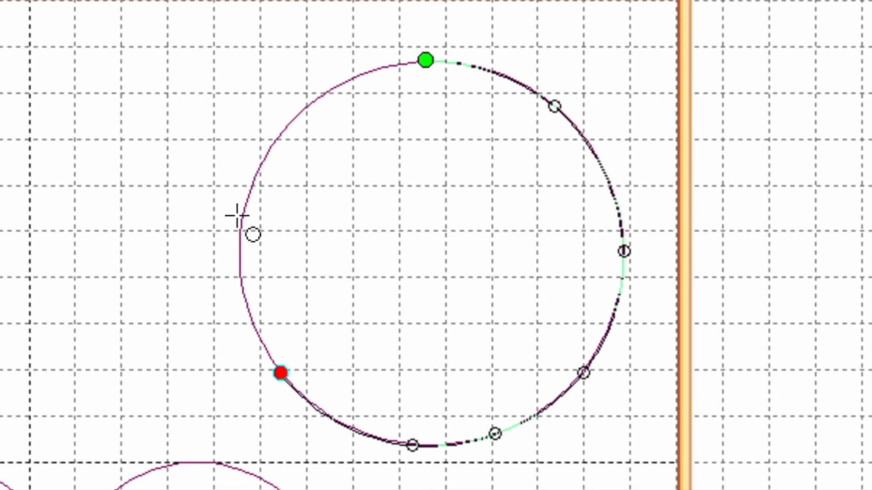
click(250, 196)
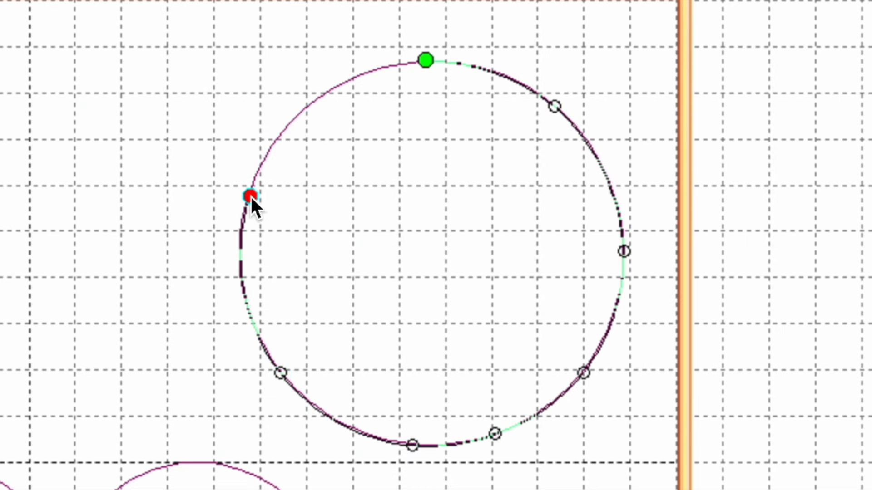
click(344, 84)
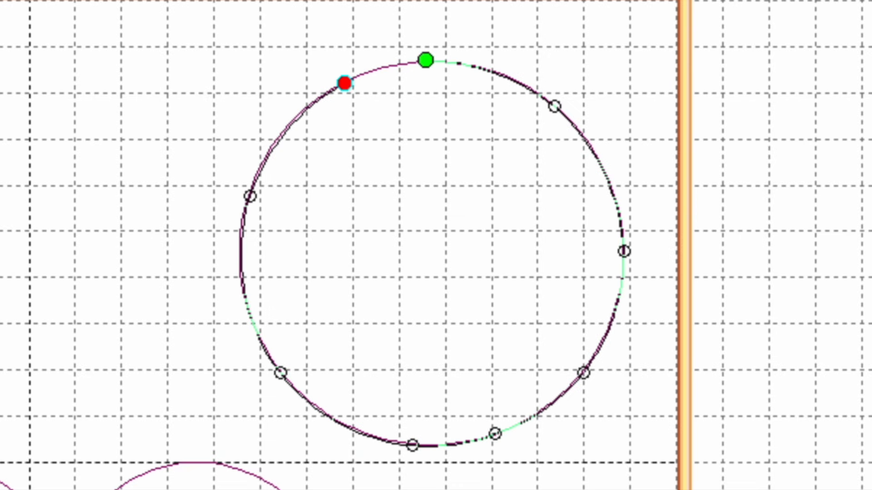
click(426, 60)
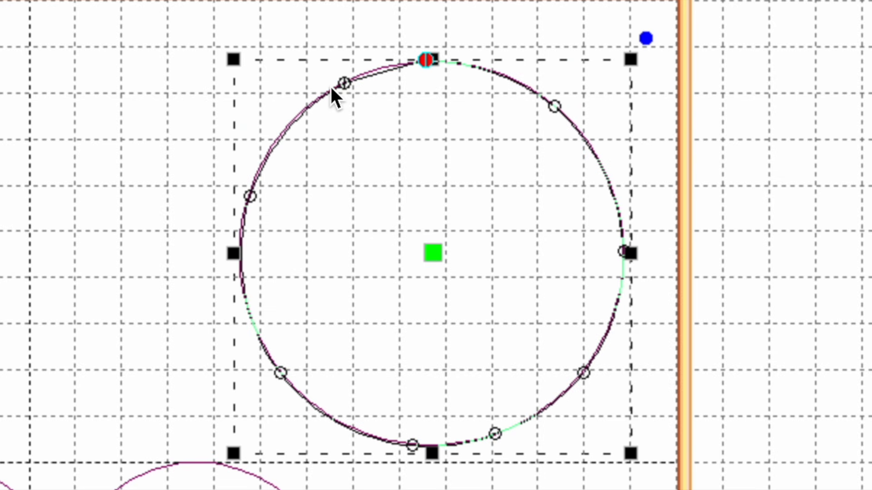
Adjust the curve handle of the point just left of the circle's top so the final segment follows the template
click(343, 84)
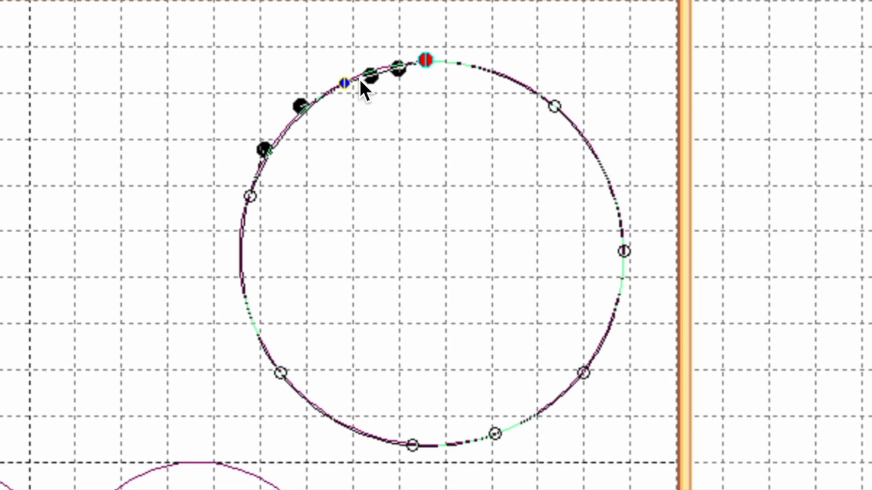
drag(370, 75, 368, 70)
key(Return)
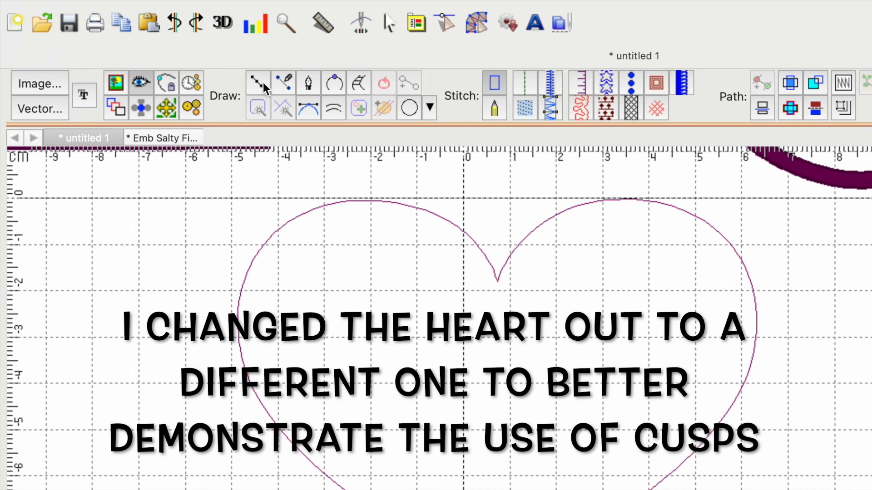
Retrace the heart template clockwise with 14 curve points, starting on its lower-left edge and placing one at the notch and one at the tip, and close the shape
click(260, 81)
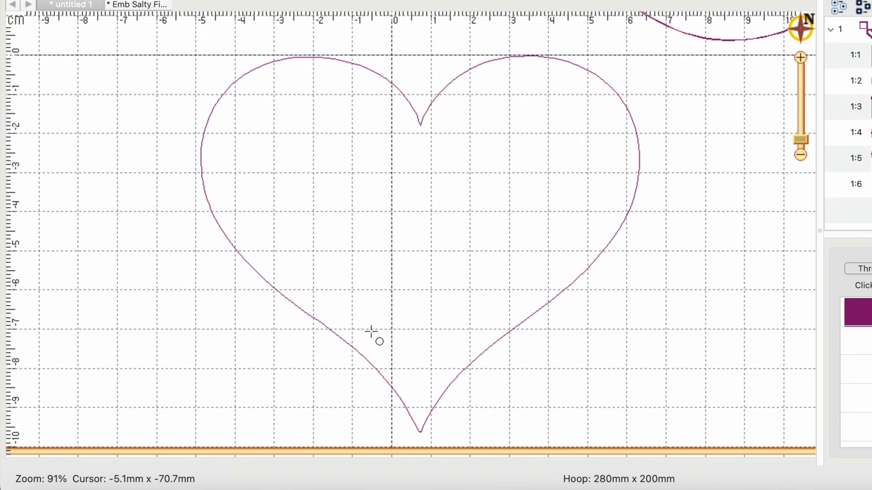
click(371, 362)
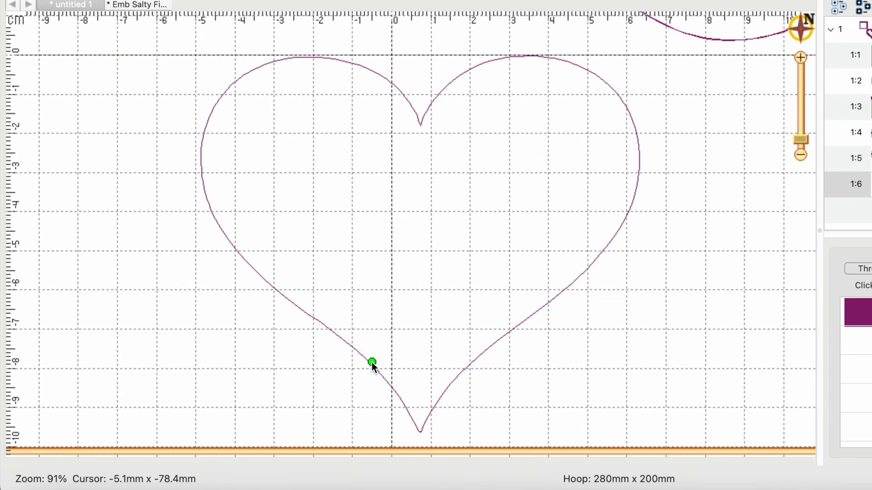
click(247, 261)
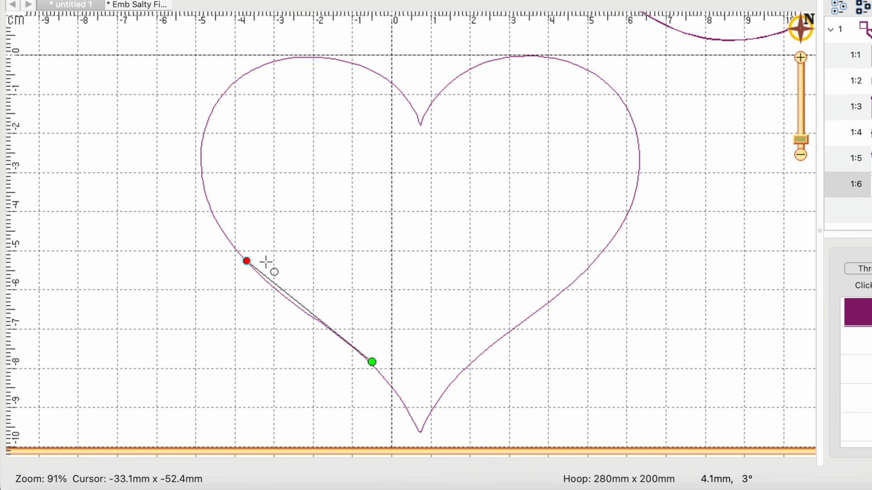
click(204, 134)
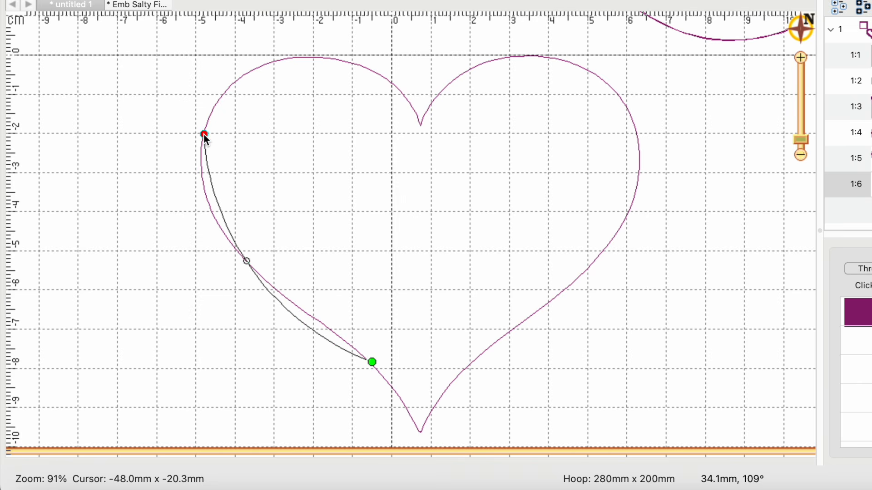
click(282, 59)
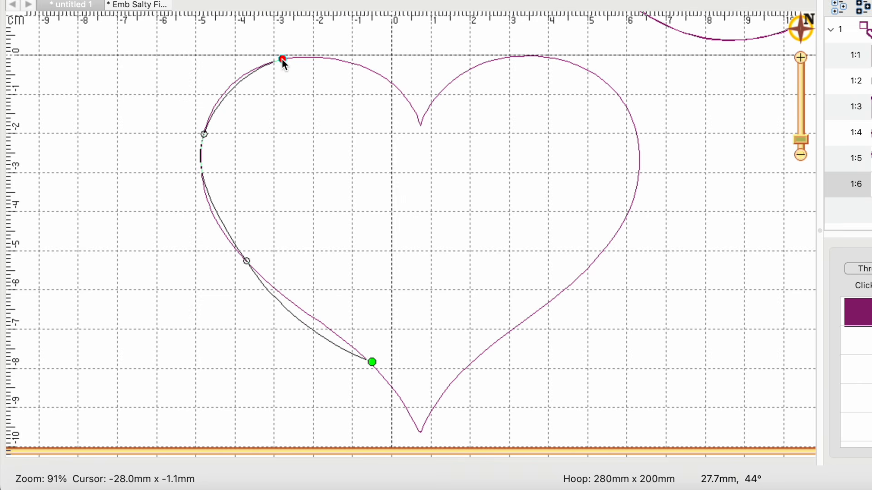
click(358, 66)
click(421, 125)
click(467, 72)
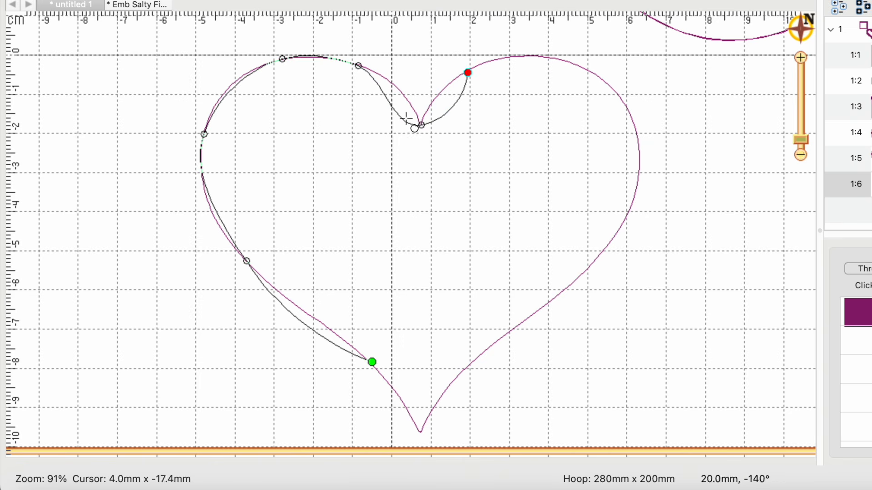
click(518, 57)
click(625, 104)
click(608, 247)
click(491, 346)
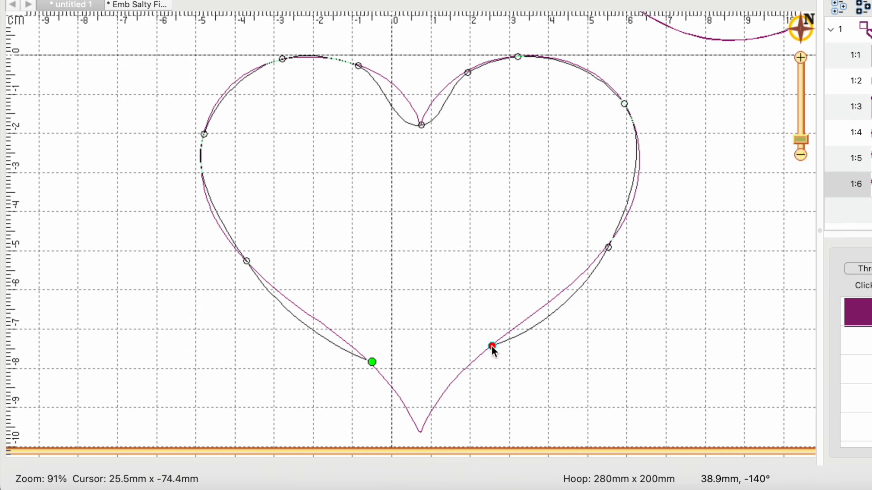
click(441, 399)
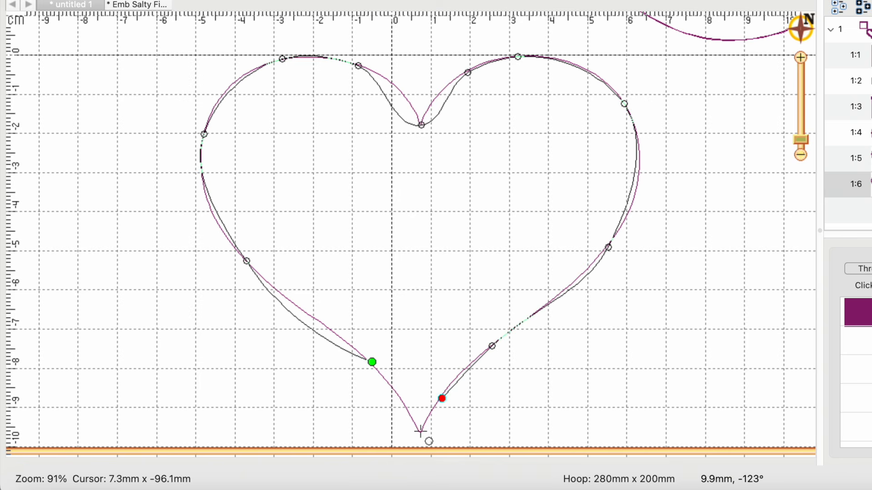
click(421, 432)
click(401, 398)
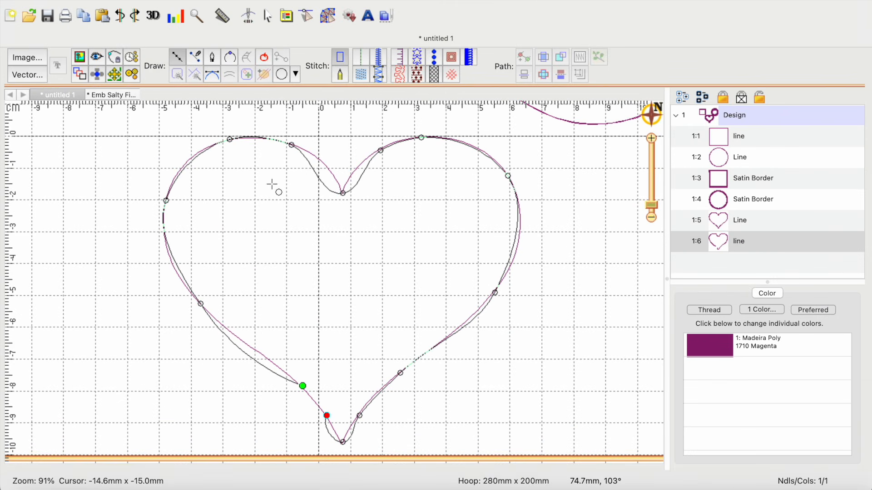
click(264, 58)
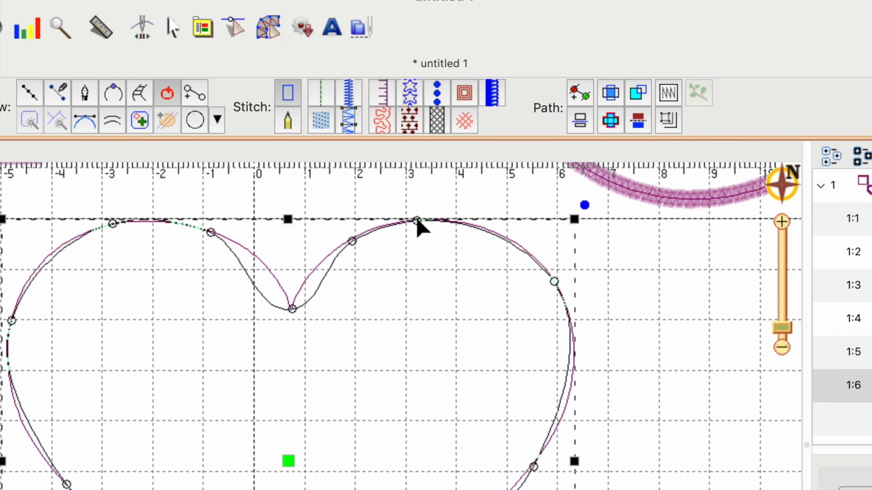
Adjust the curve handle at the top of the heart's right lobe and level the handles of the notch point
click(417, 222)
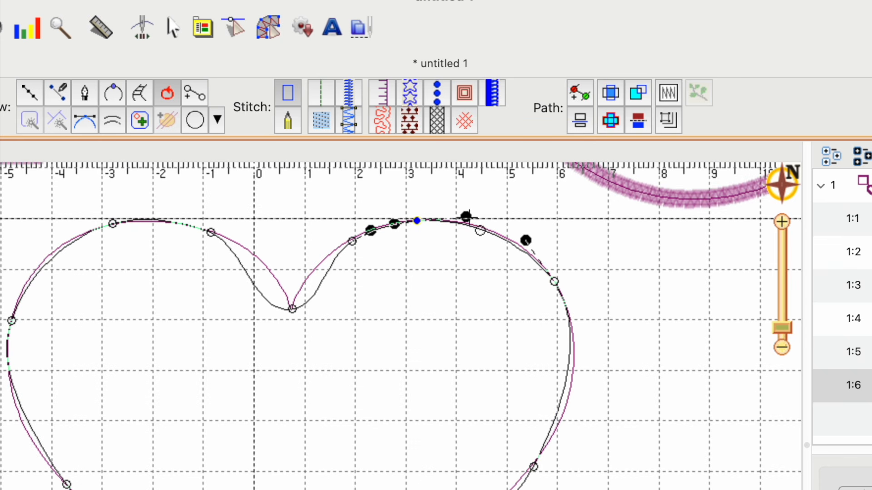
mouse_move(467, 217)
mouse_down()
mouse_move(456, 262)
mouse_move(465, 207)
mouse_move(455, 189)
mouse_move(451, 241)
mouse_move(432, 259)
mouse_move(450, 249)
mouse_move(458, 195)
mouse_move(461, 216)
mouse_up()
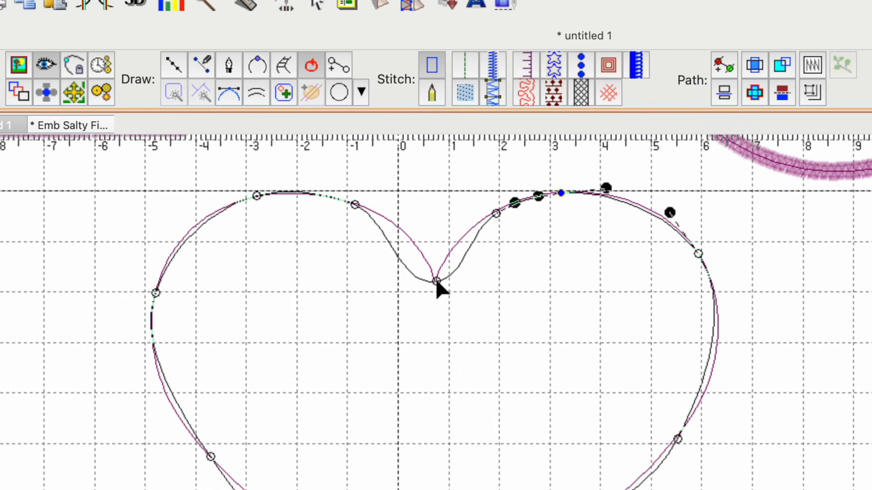
click(434, 278)
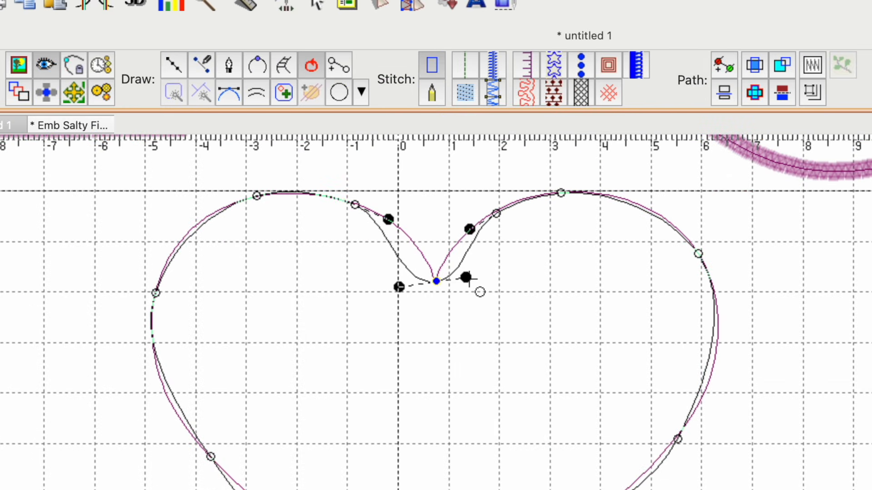
mouse_move(466, 278)
mouse_down()
mouse_move(445, 303)
mouse_move(456, 282)
mouse_move(448, 255)
mouse_move(463, 280)
mouse_up()
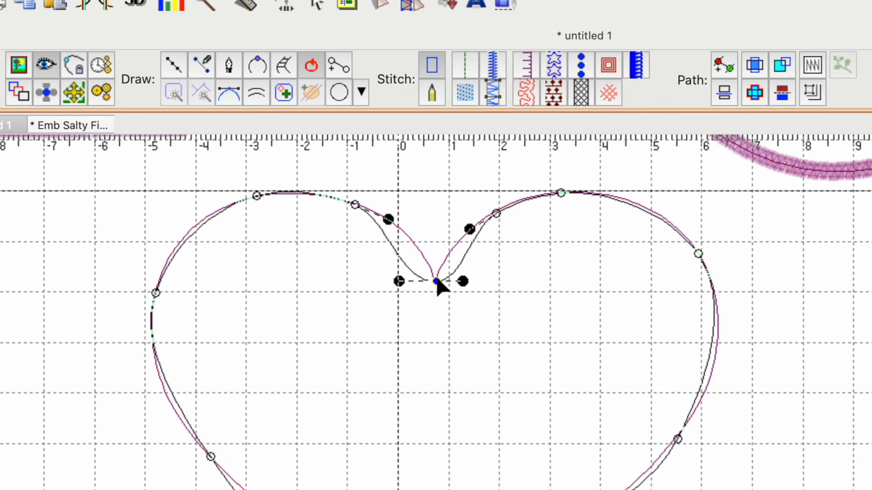
Change the notch point to Line and angle its remaining handle so the segment on its right follows the template
right_click(437, 284)
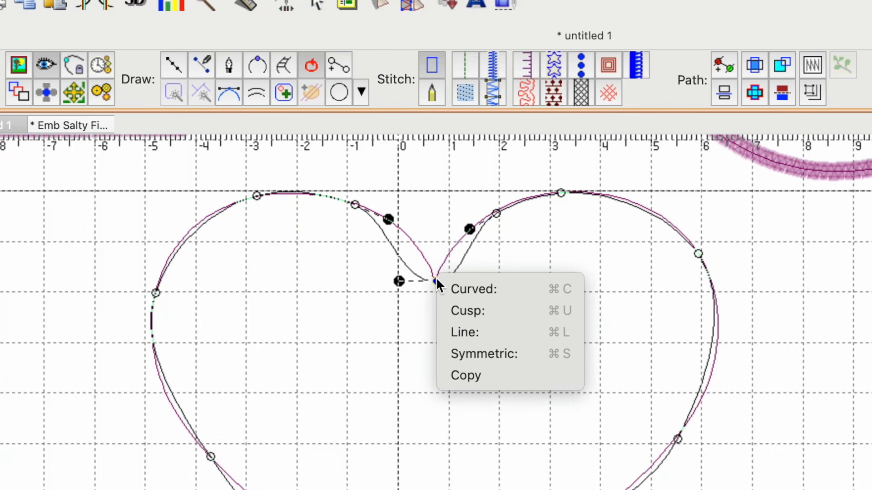
click(468, 332)
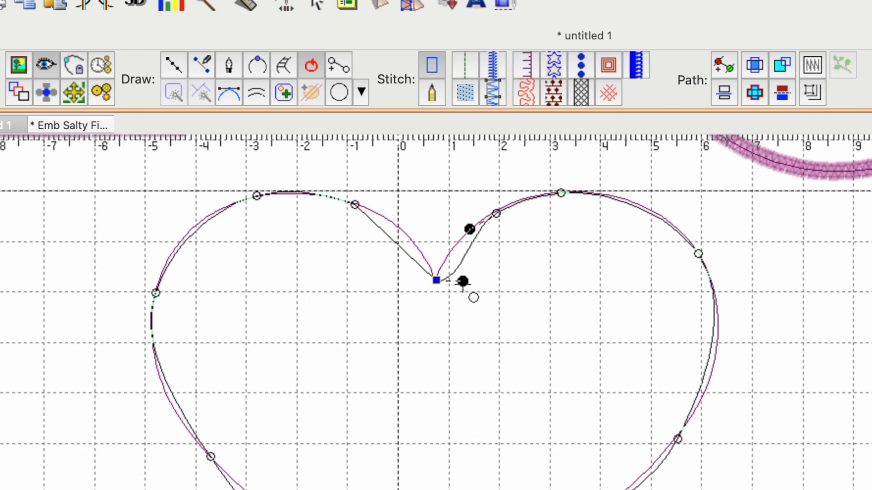
drag(463, 281, 446, 254)
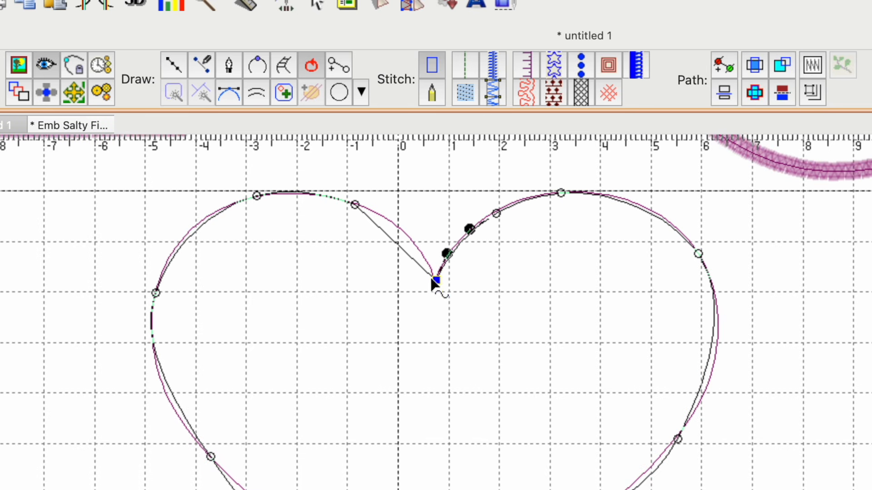
Adjust the curve handle of the point just left of the notch so the left lobe's top follows the template
click(355, 205)
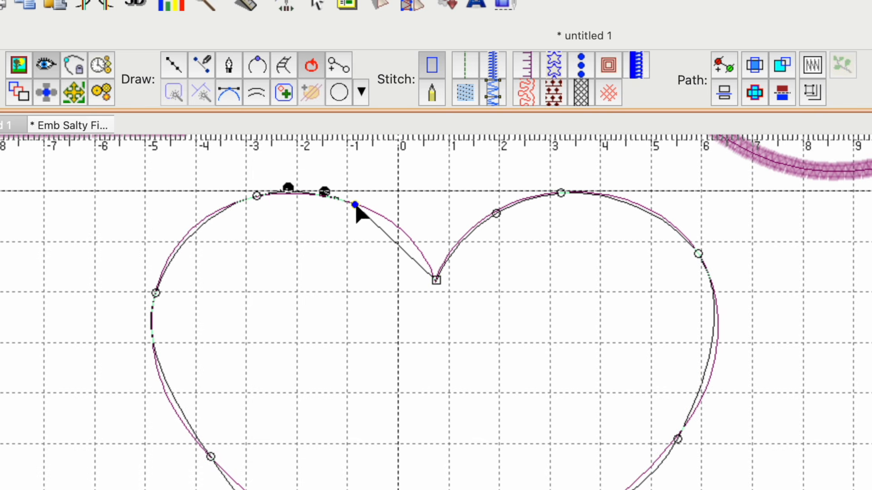
drag(325, 191, 324, 194)
click(337, 275)
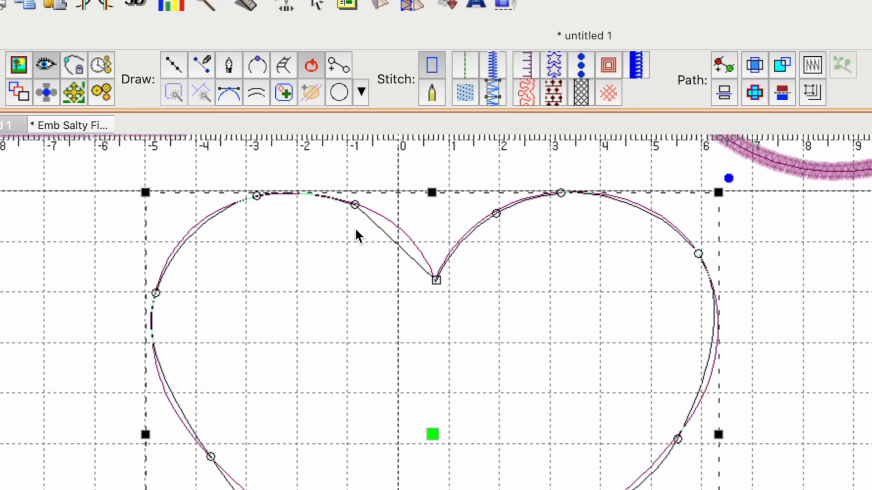
click(354, 203)
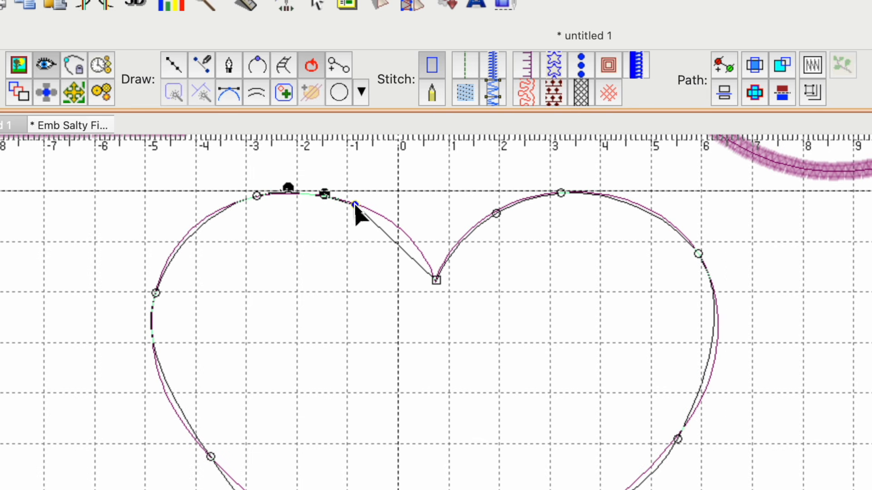
Change the notch point to Cusp and adjust the curve handles on both sides of it to follow the template
click(436, 280)
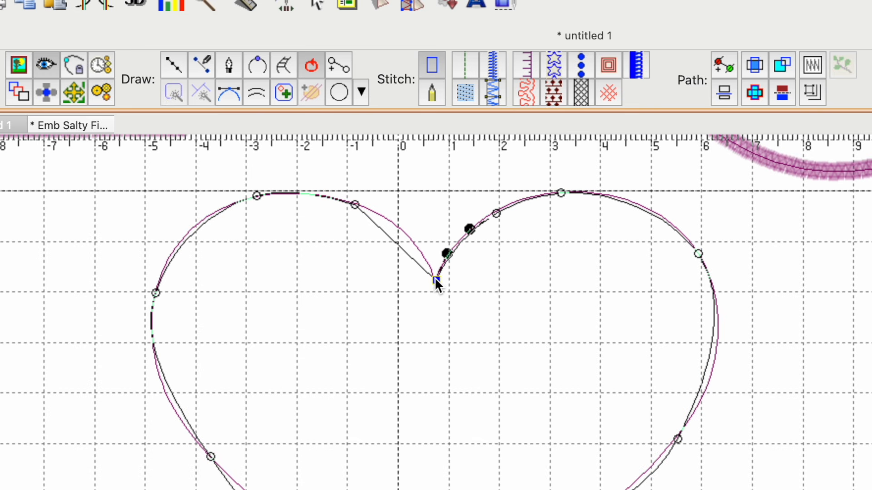
right_click(435, 281)
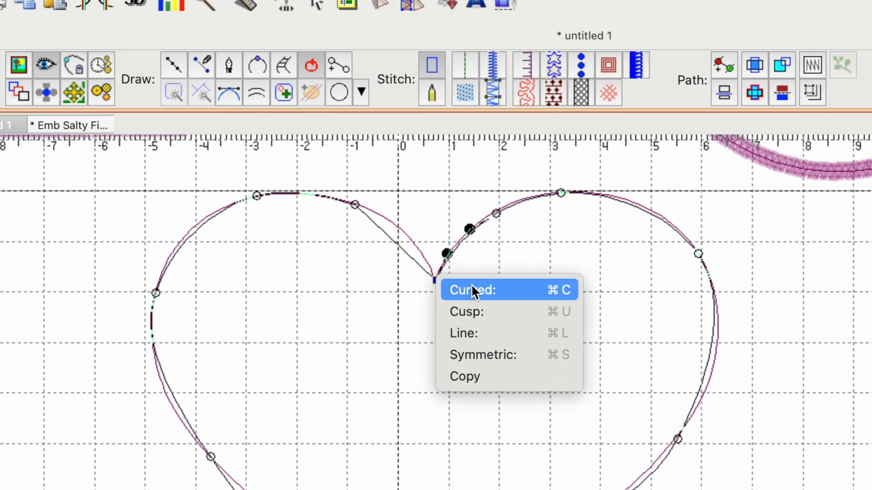
click(470, 313)
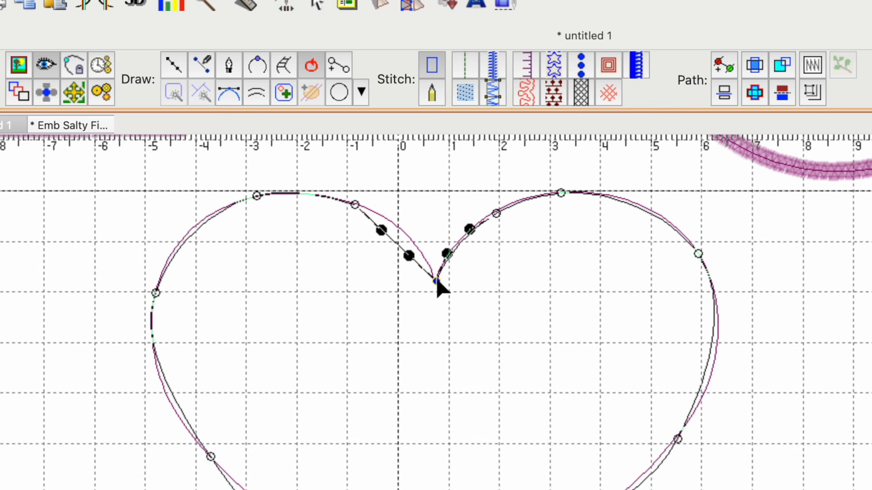
drag(408, 257, 422, 233)
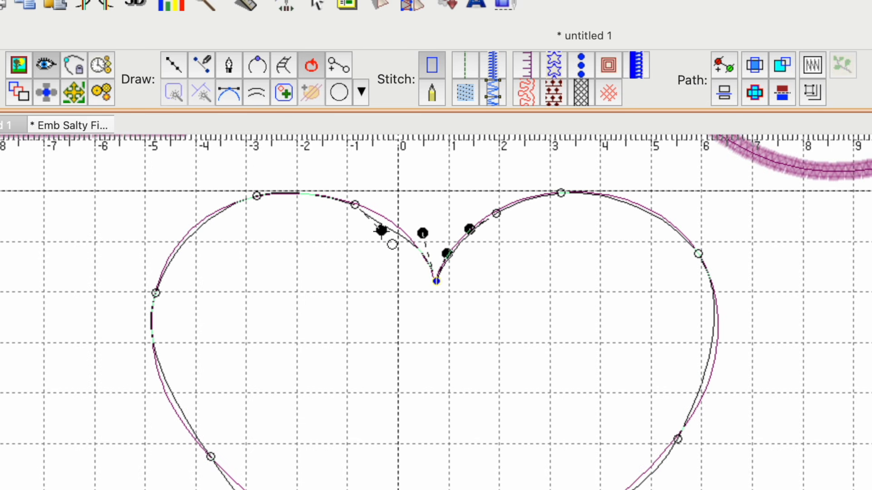
drag(382, 232, 386, 217)
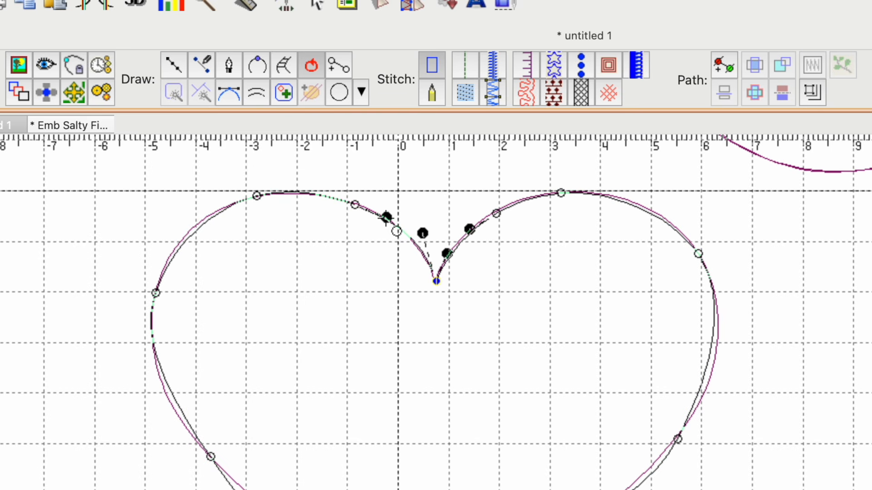
drag(386, 217, 386, 217)
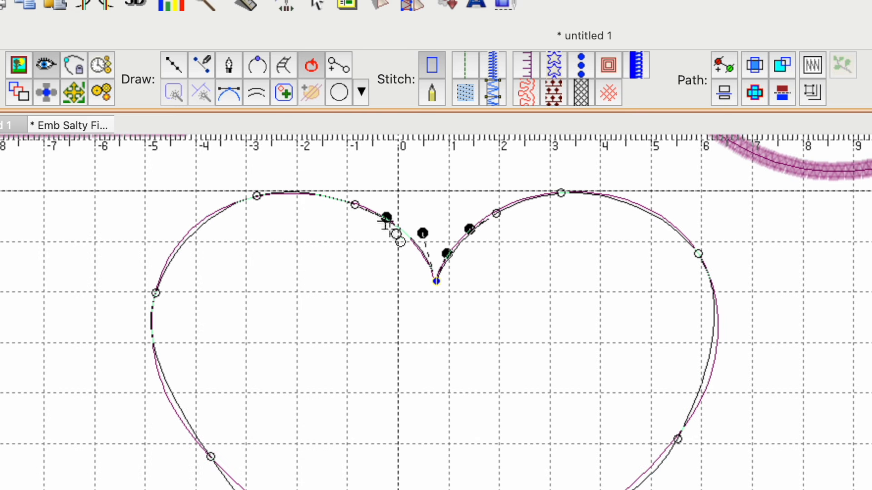
click(461, 344)
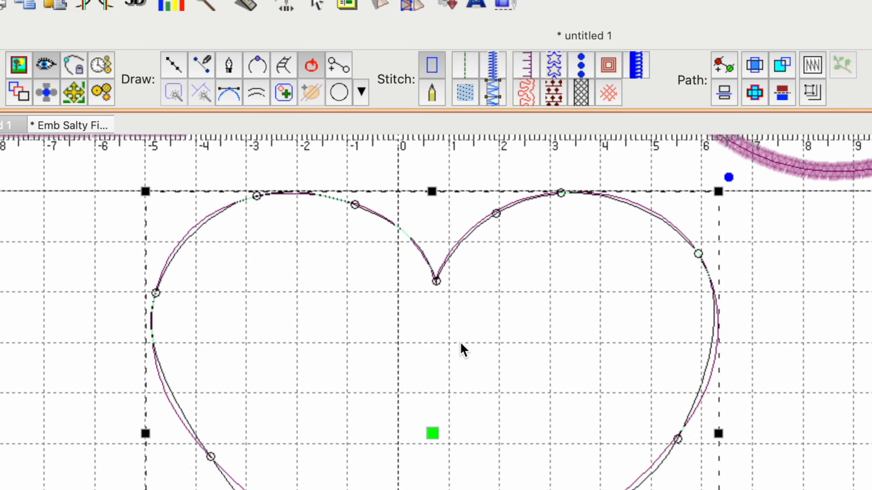
click(436, 282)
drag(447, 255, 445, 248)
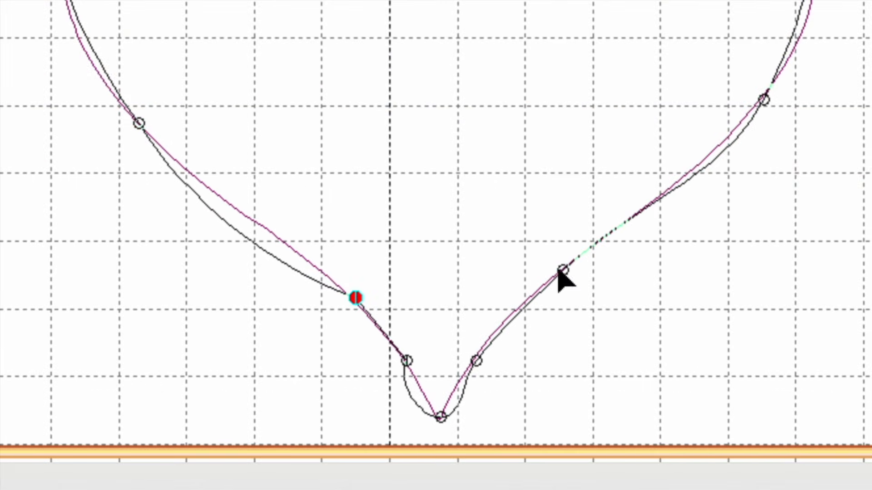
Swing the curve handles of the heart's bottom point and move the point onto the template's tip
click(442, 417)
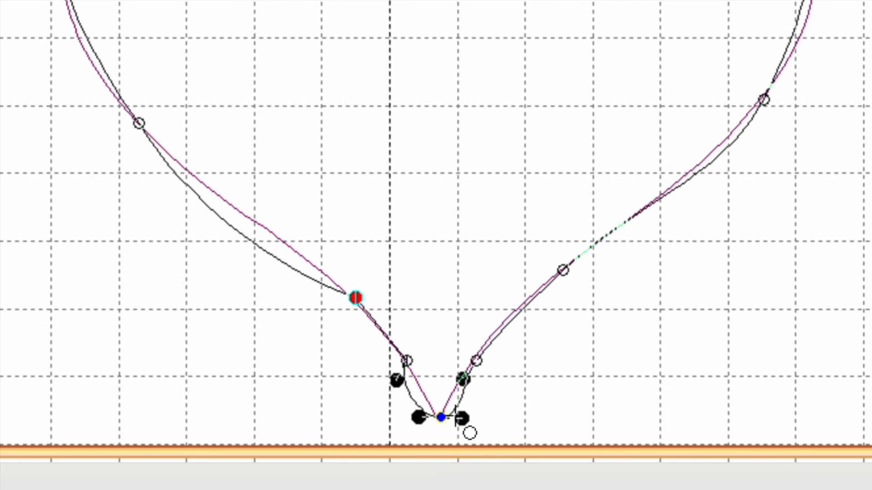
drag(462, 418, 452, 402)
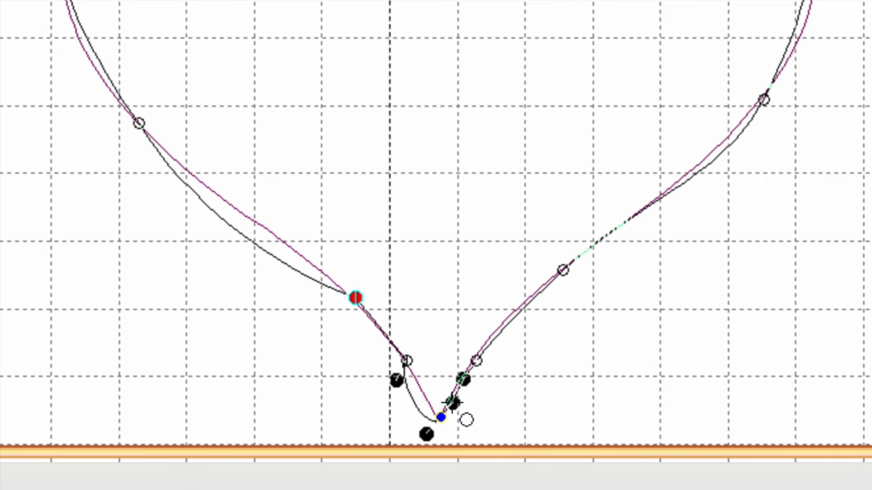
drag(453, 401, 472, 414)
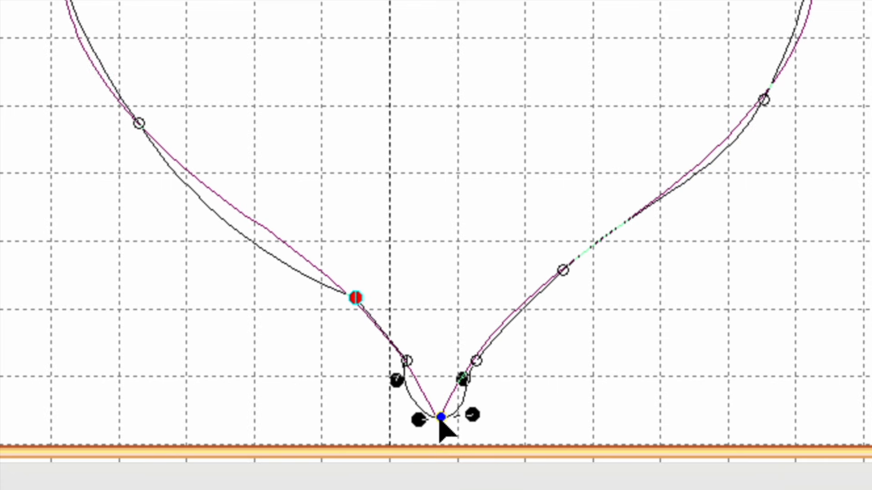
drag(438, 416, 440, 421)
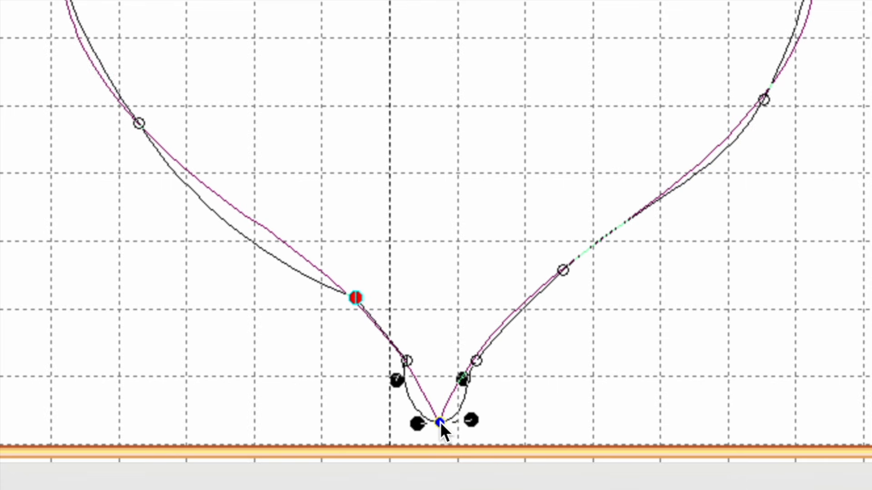
Change the heart's bottom tip point to Line and nudge the point just right of it onto the template
right_click(440, 421)
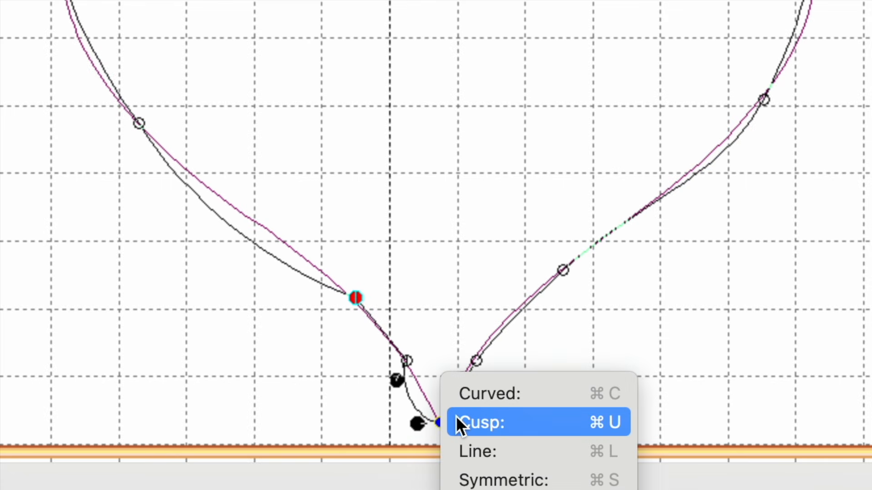
click(484, 451)
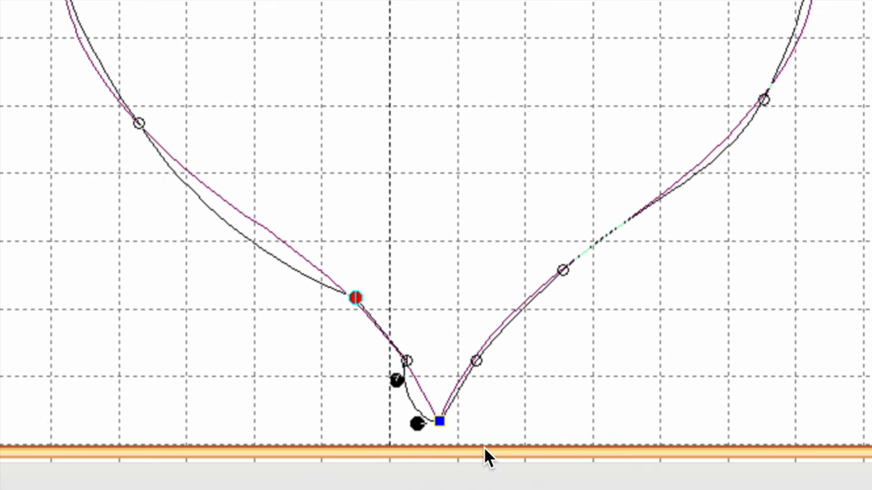
click(476, 361)
drag(477, 361, 477, 360)
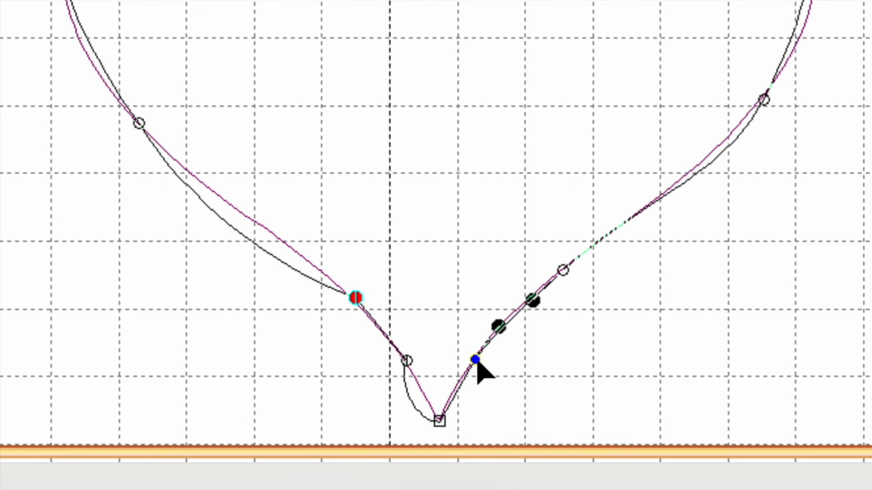
Undo the nudge of the point just right of the tip and turn the heart's bottom tip point back into a curve point
drag(476, 360, 477, 359)
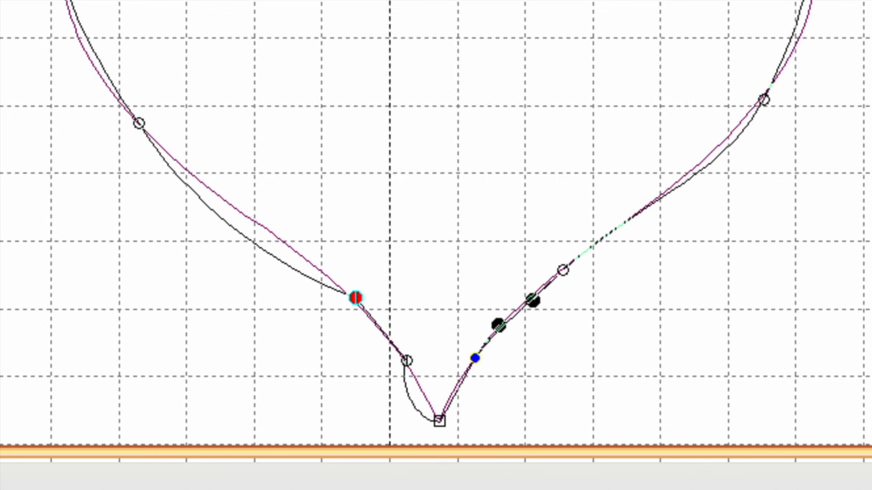
key(ctrl+z)
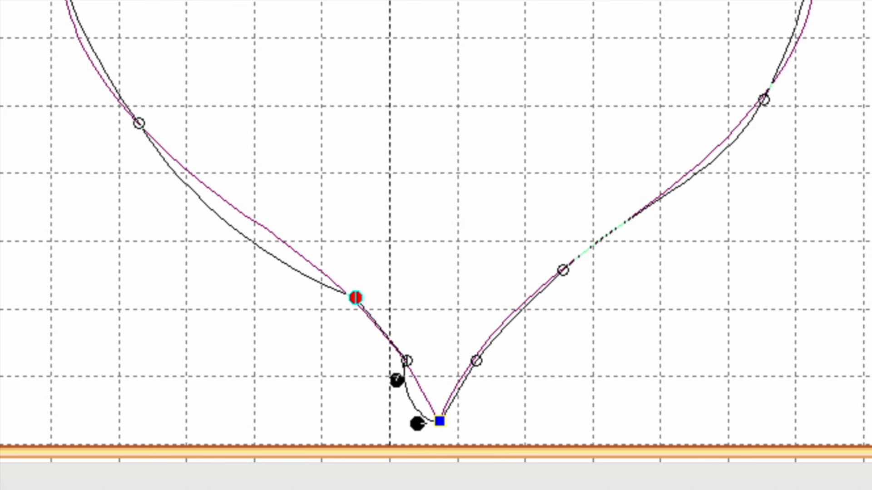
key(space)
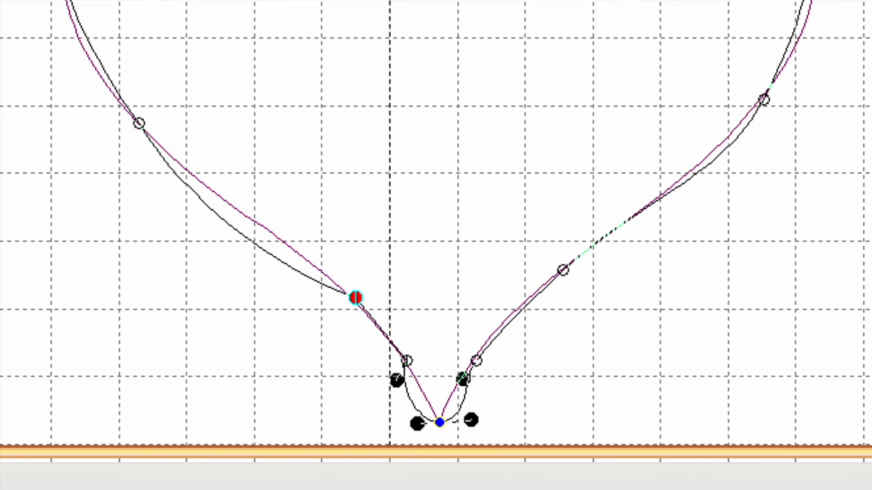
Change the heart's bottom tip point to Cusp and swing its curve handles on both sides onto the template's straight flanks
right_click(438, 422)
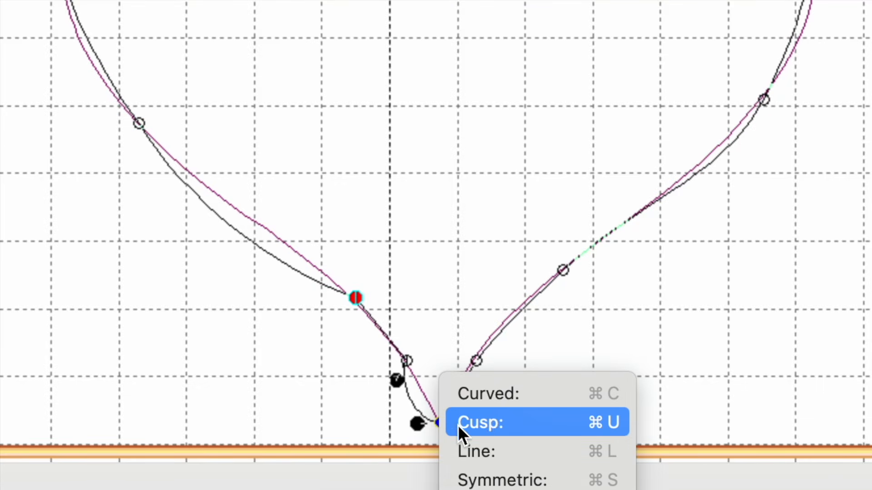
click(488, 423)
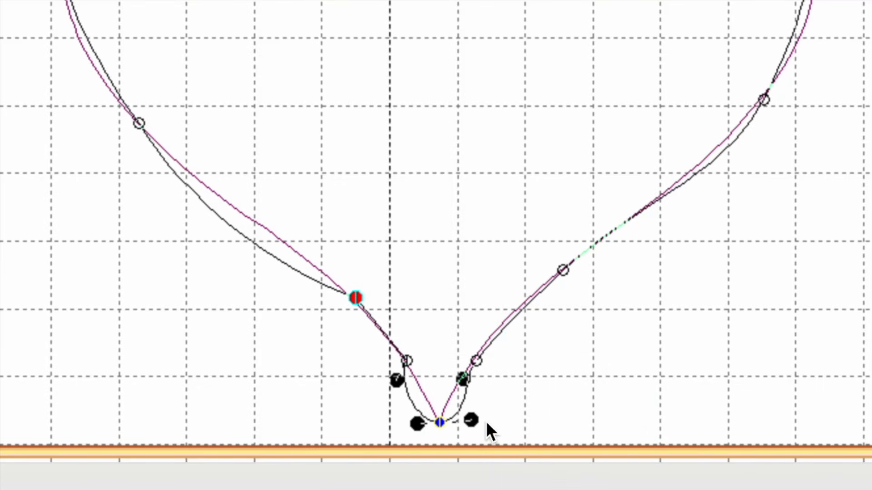
drag(471, 421, 446, 402)
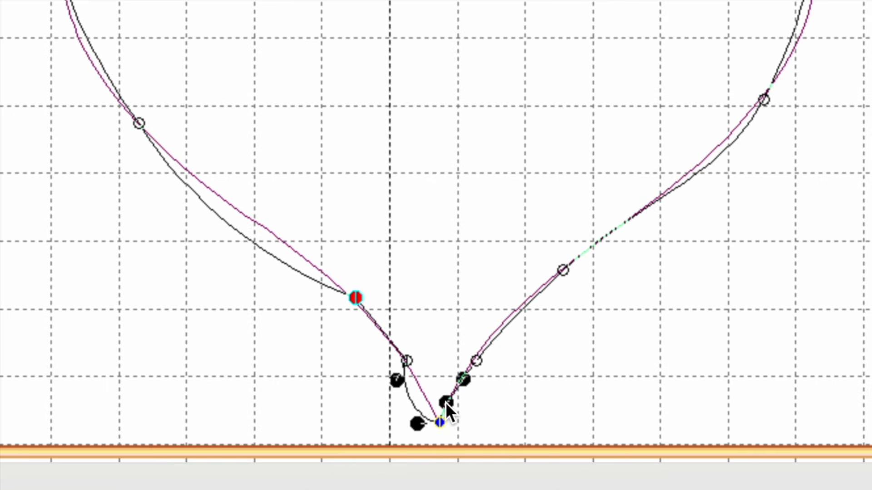
drag(413, 424, 409, 376)
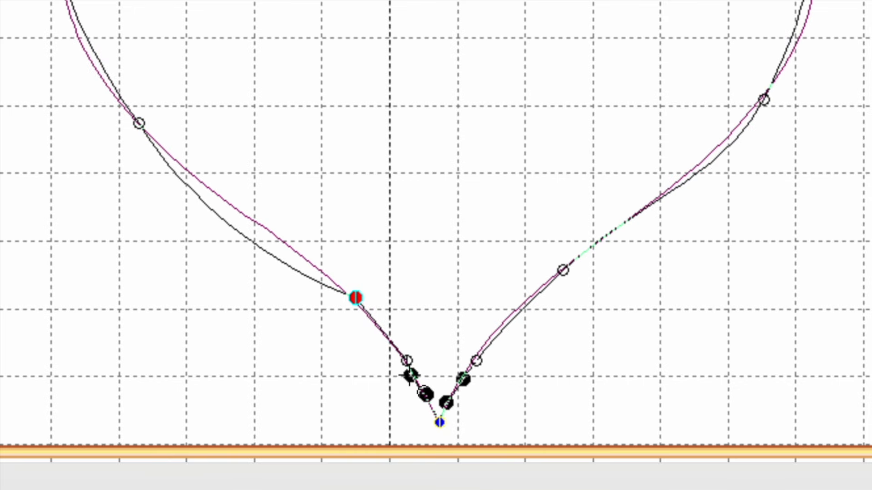
Adjust both curve handles of the lower-left side segment so the heart's outline follows the template
click(354, 297)
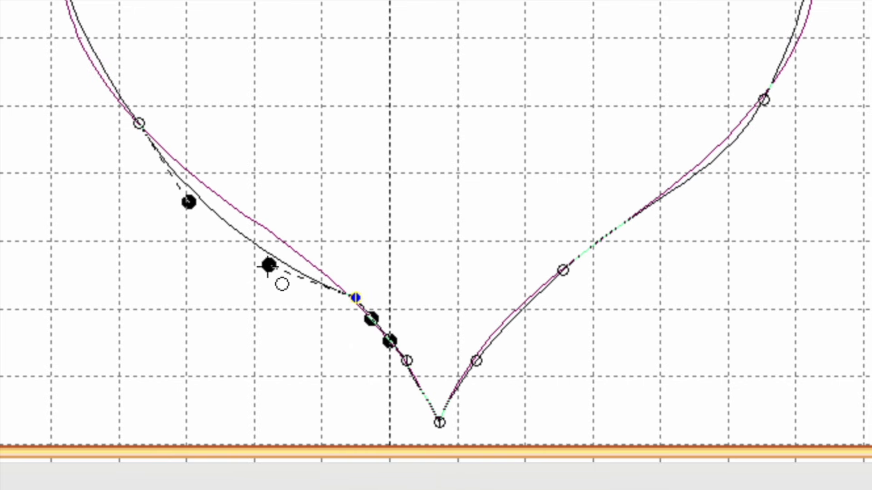
drag(269, 265, 285, 239)
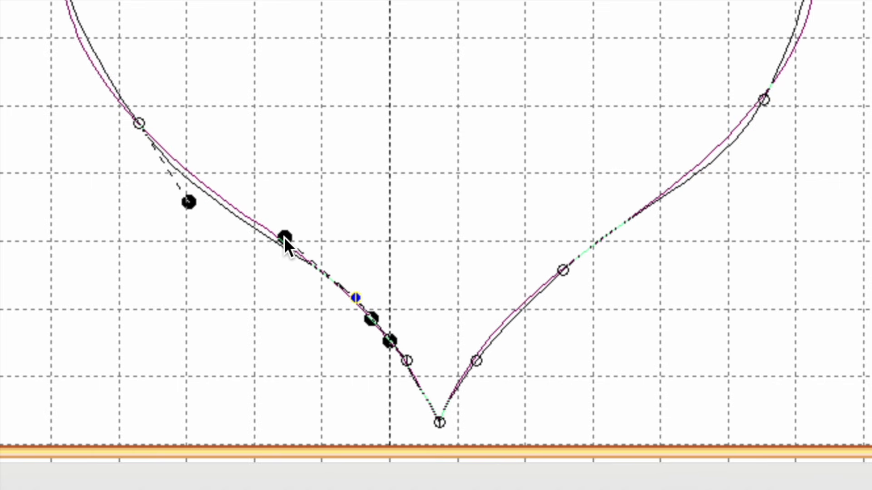
drag(189, 202, 201, 196)
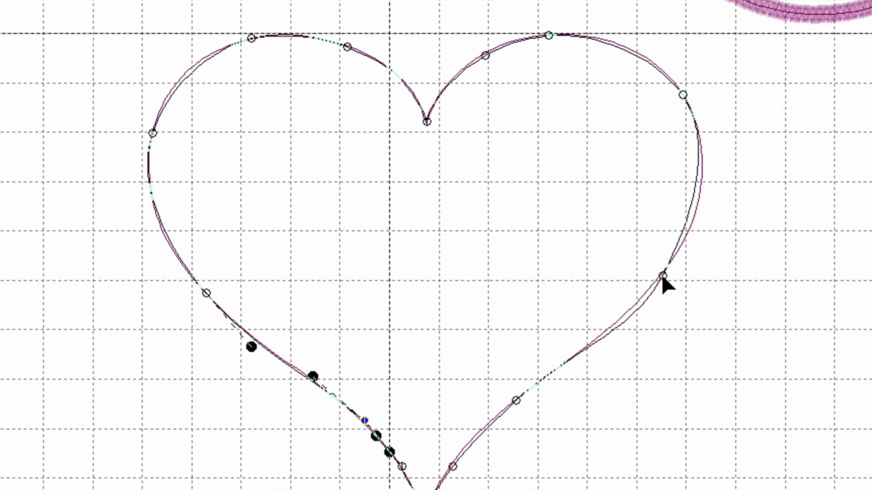
Adjust the curve handles around the point on the heart's lower-right side to follow the template and finish editing the outline
click(663, 276)
drag(632, 333, 625, 327)
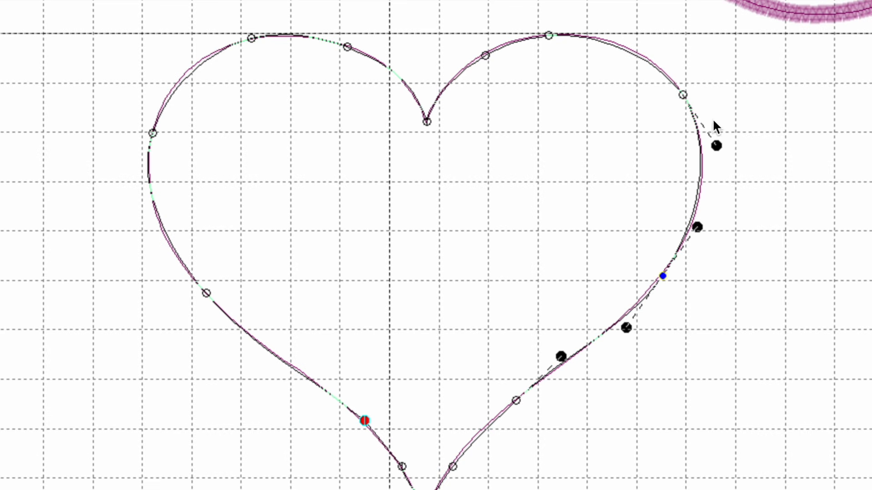
drag(716, 145, 711, 145)
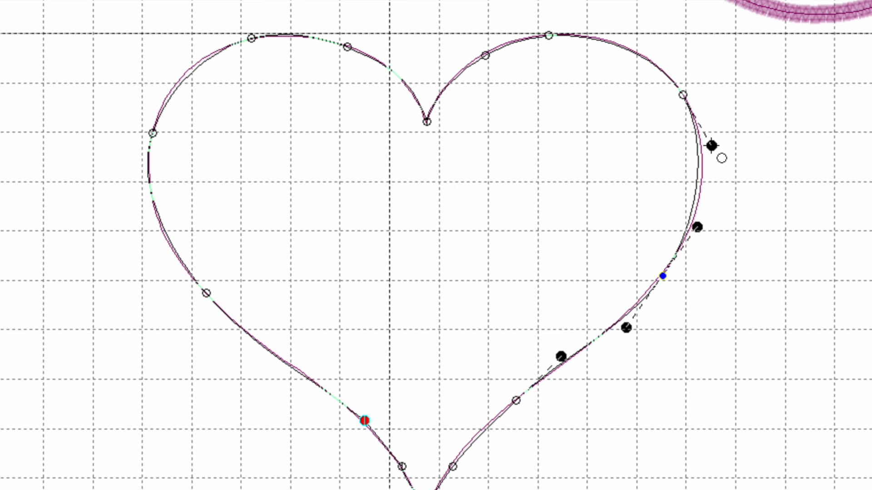
key(Escape)
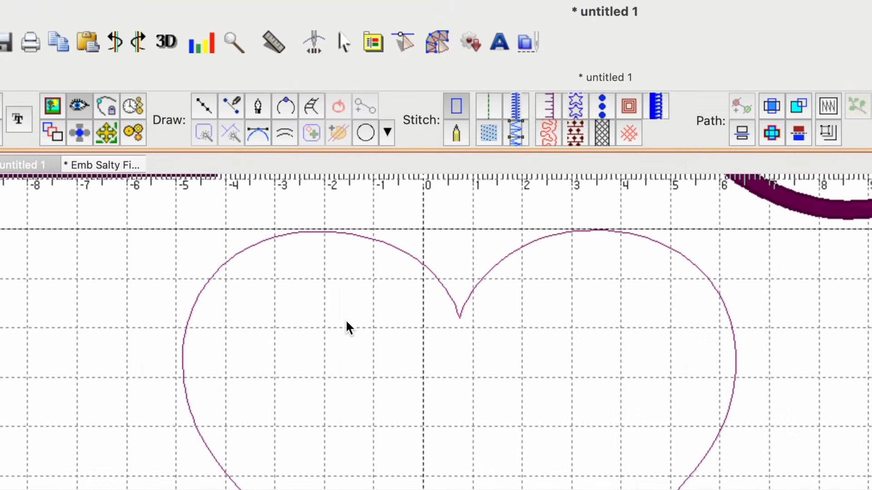
Start a new line outline at the heart's bottom tip, placing curve points around the left lobe and a cusp point in the notch
click(204, 104)
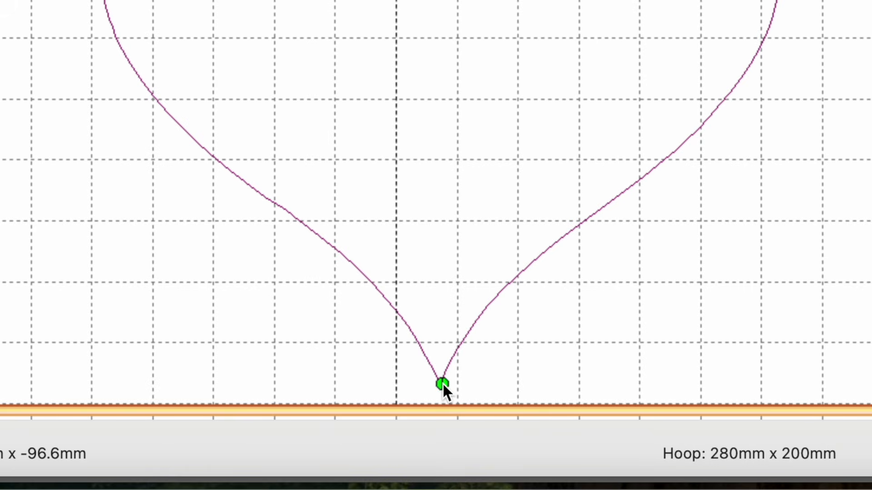
click(350, 260)
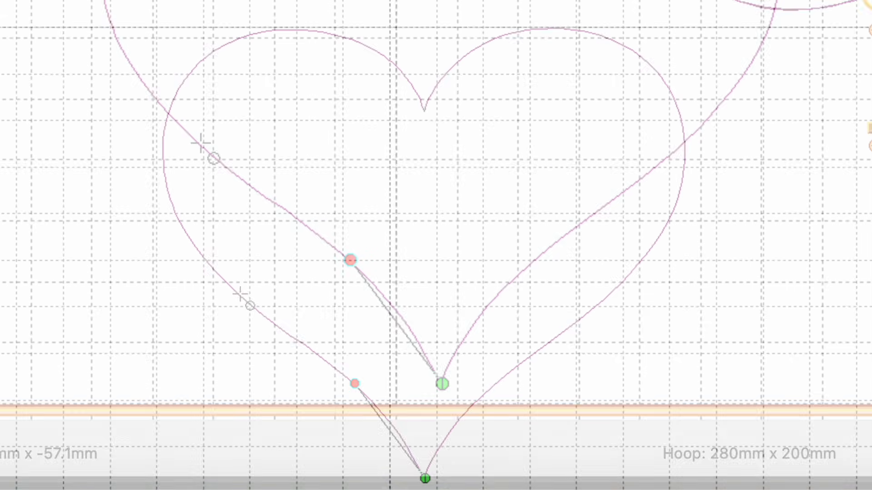
click(201, 148)
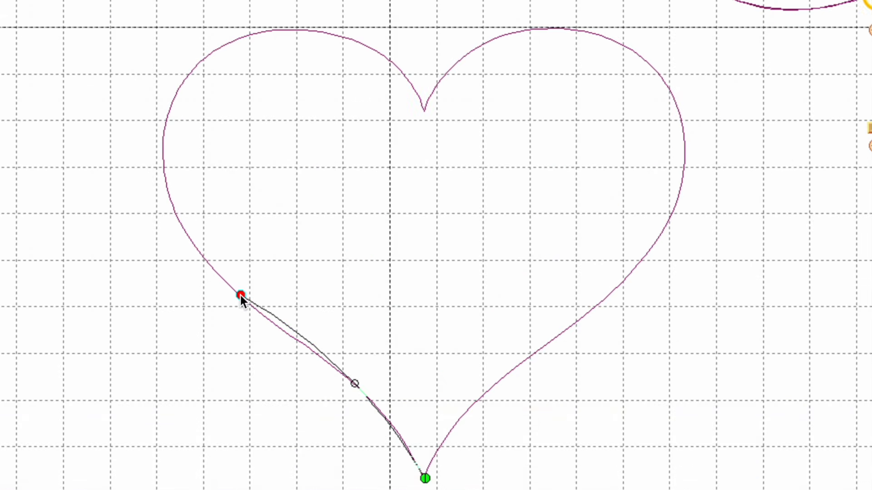
click(166, 125)
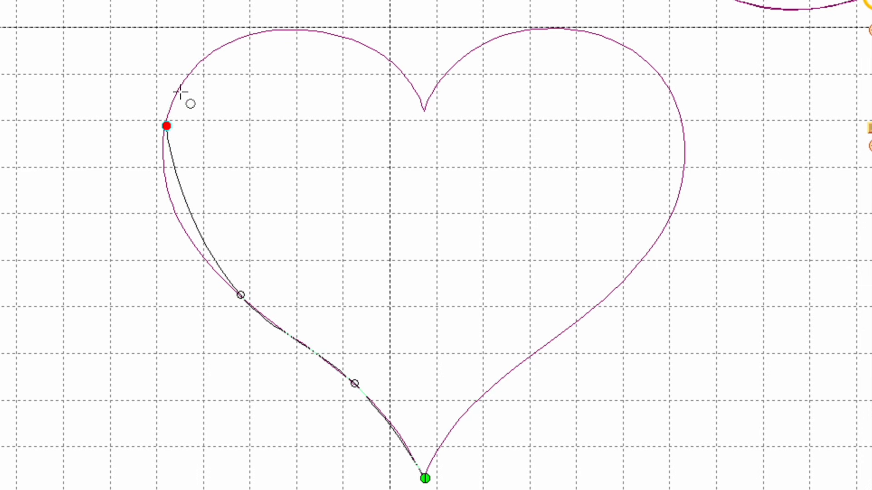
click(283, 30)
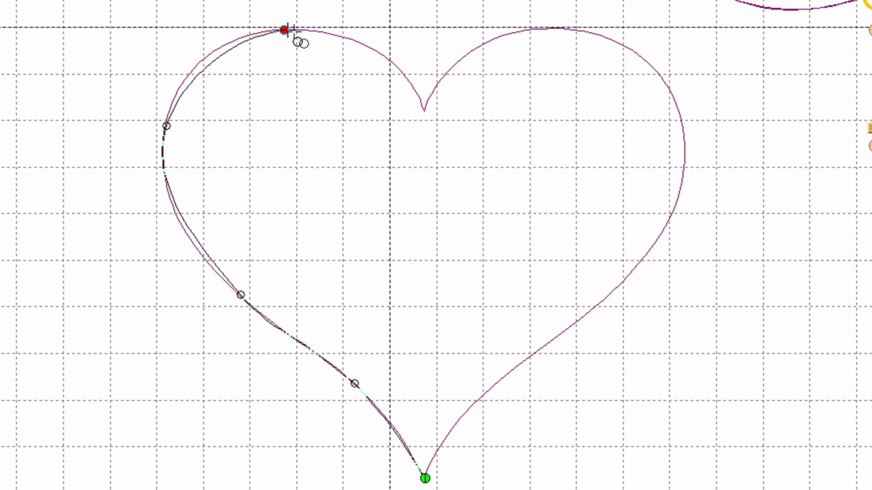
click(380, 52)
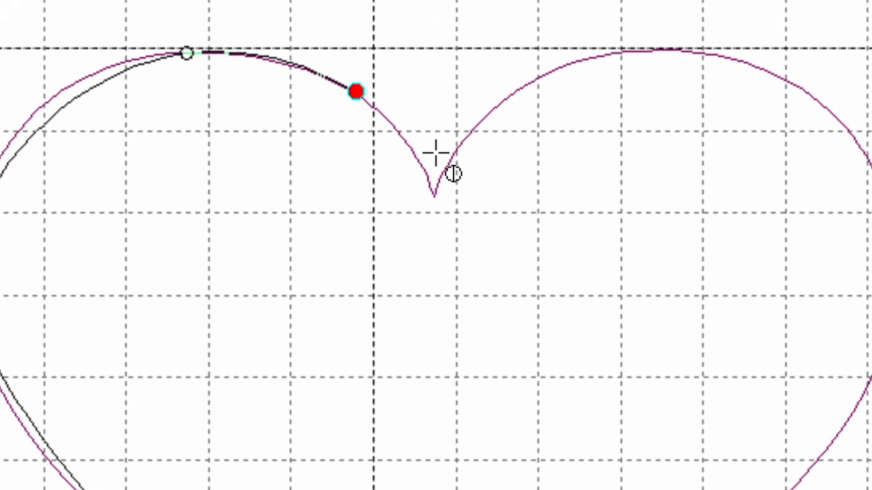
click(433, 198)
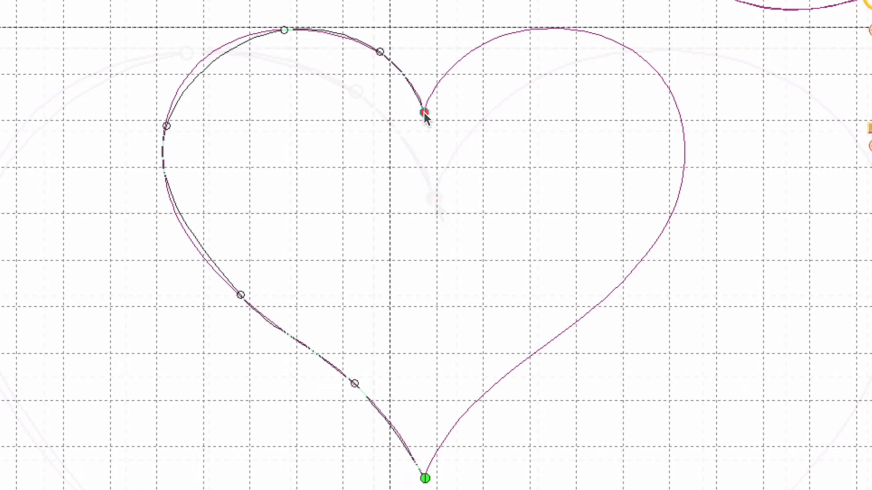
Continue the outline with curve points around the right lobe down to just above the tip, close the shape and deselect it
click(508, 34)
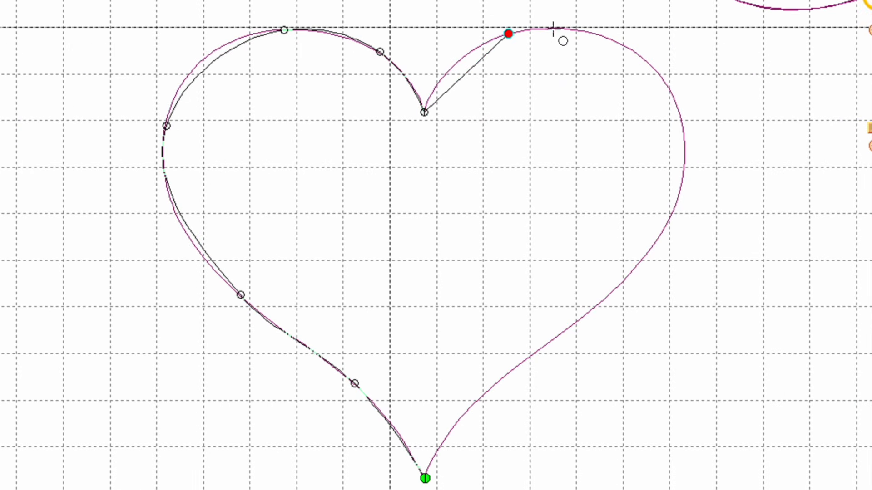
click(619, 43)
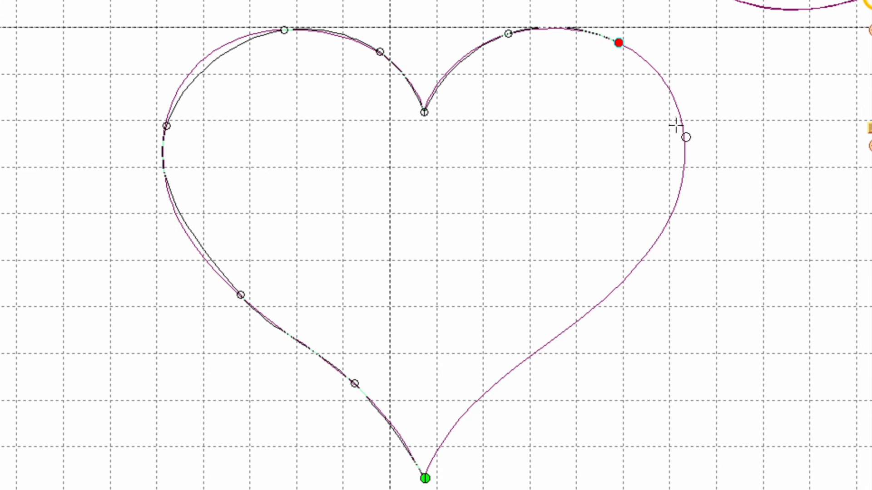
click(684, 155)
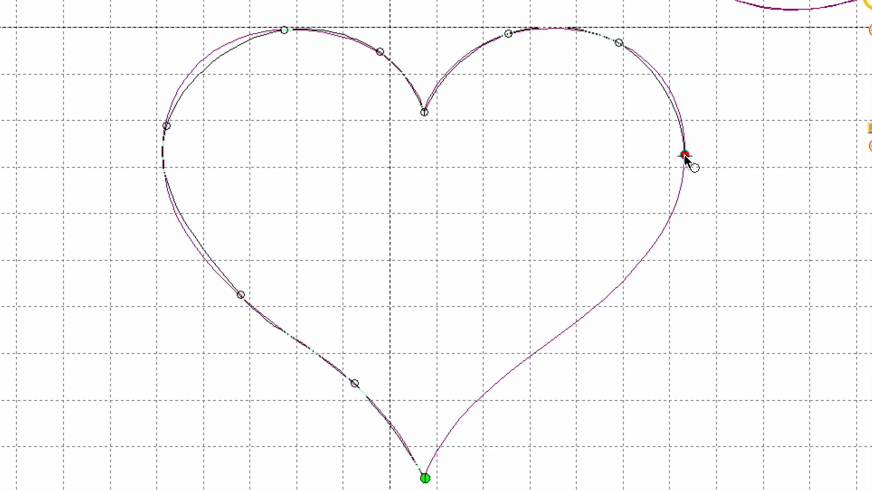
click(626, 276)
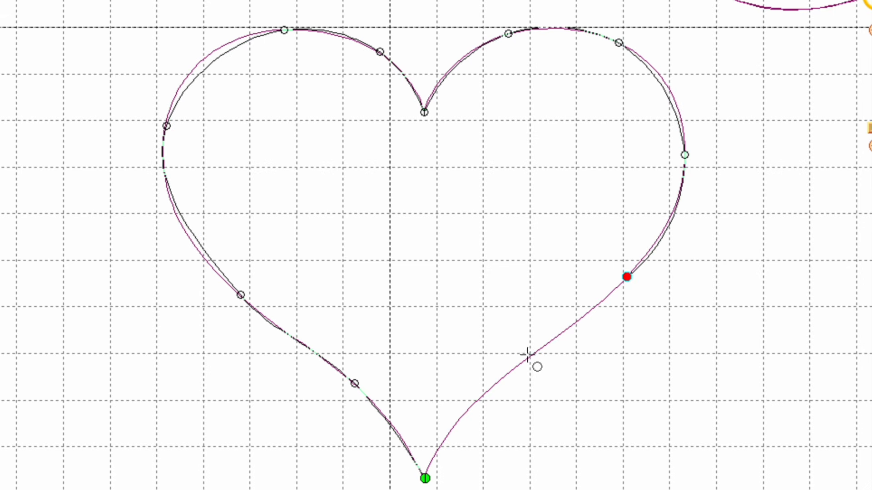
click(516, 368)
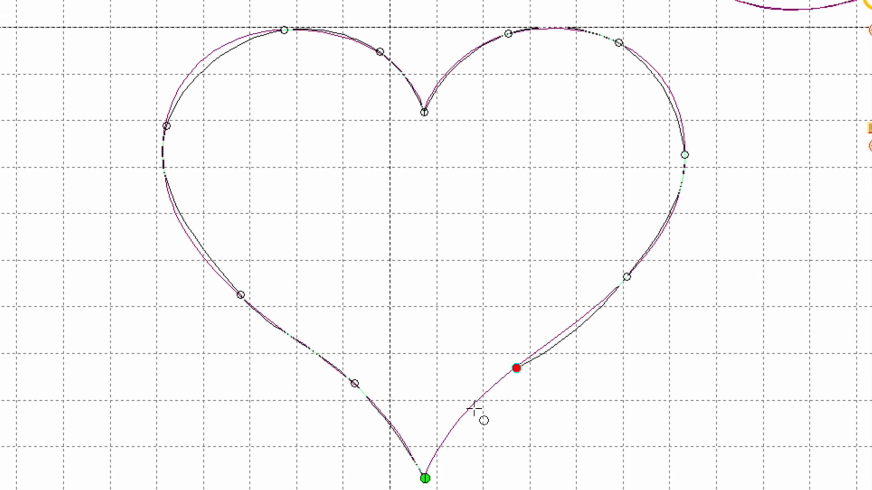
click(444, 443)
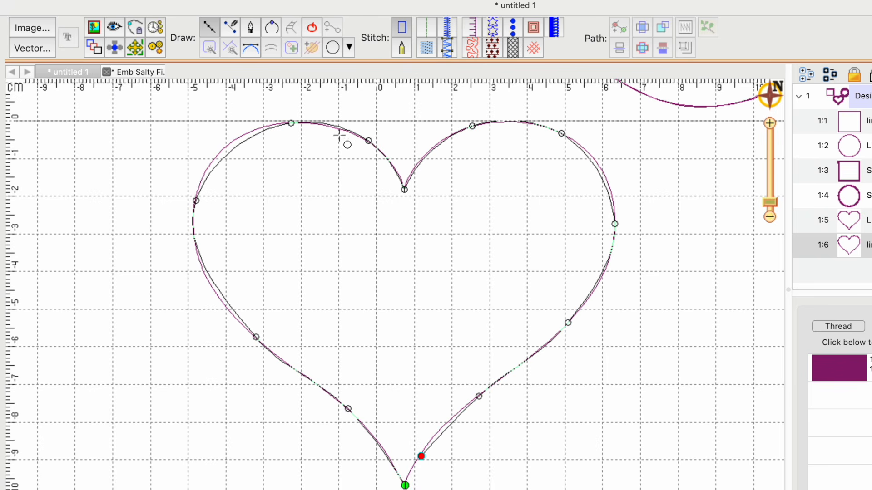
click(312, 29)
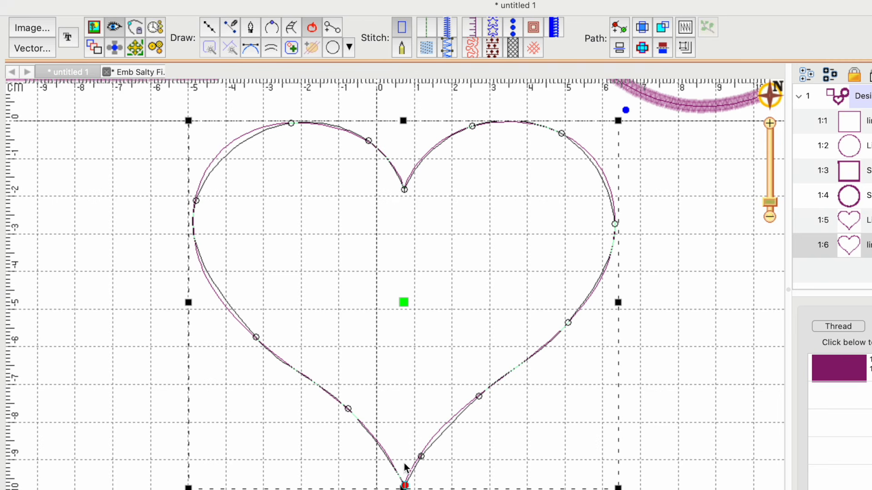
click(508, 434)
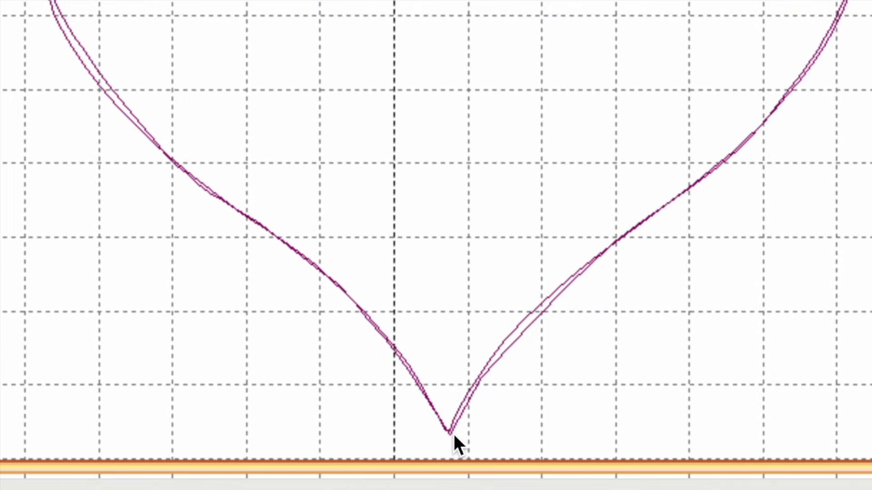
Move the new heart's bottom tip point onto the template's tip and adjust the curve handles on both sides of it
click(454, 433)
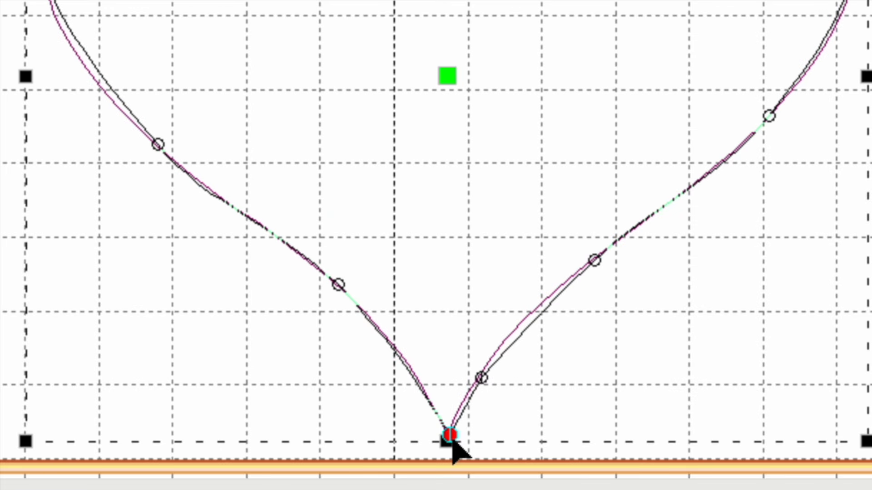
click(449, 435)
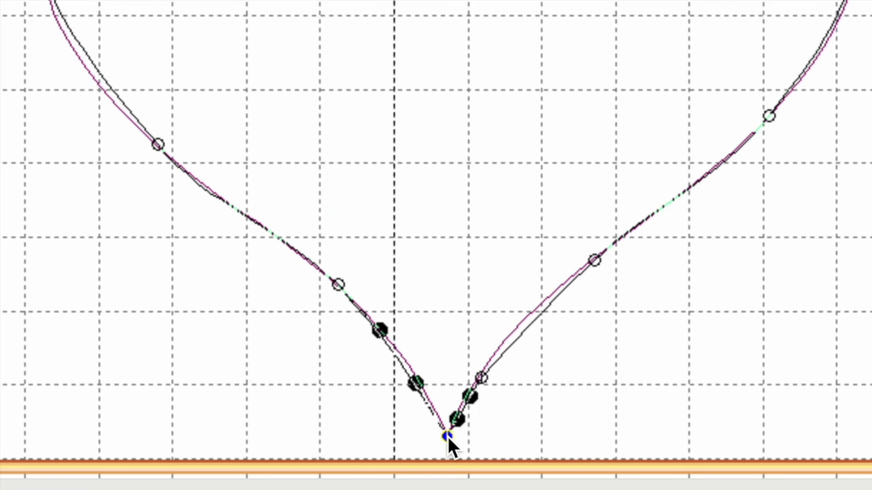
click(576, 364)
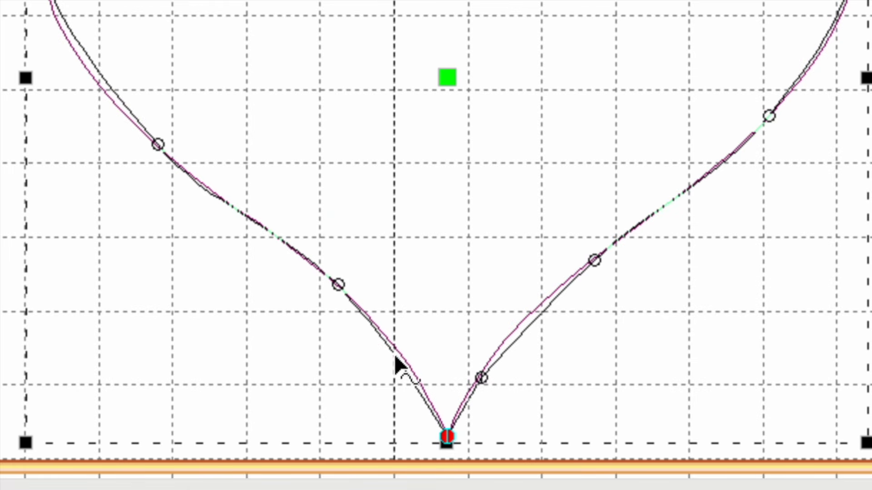
click(448, 436)
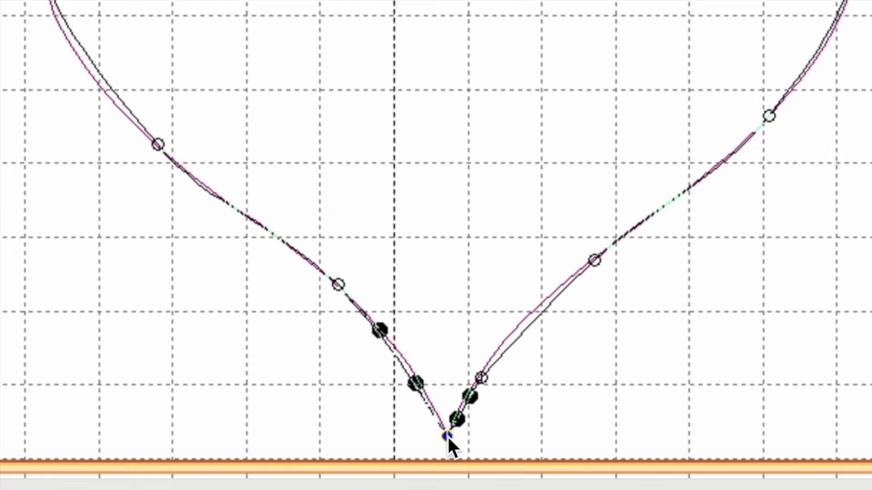
drag(413, 386, 419, 371)
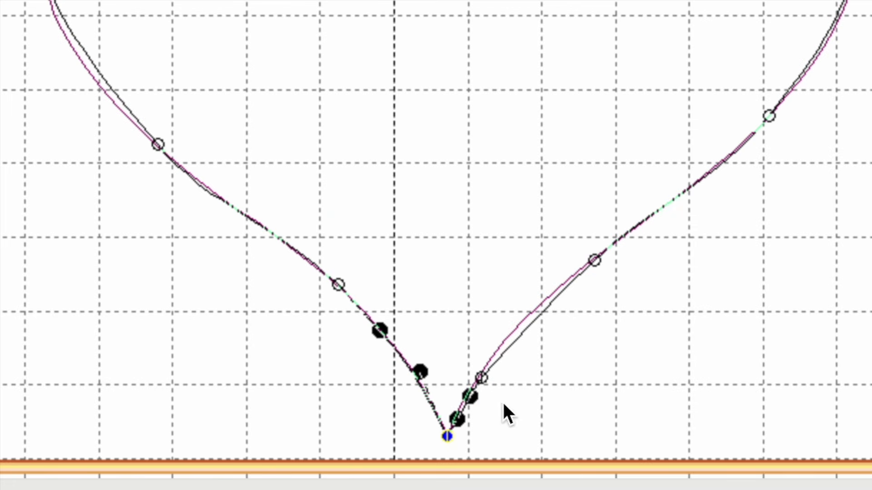
drag(469, 398, 467, 394)
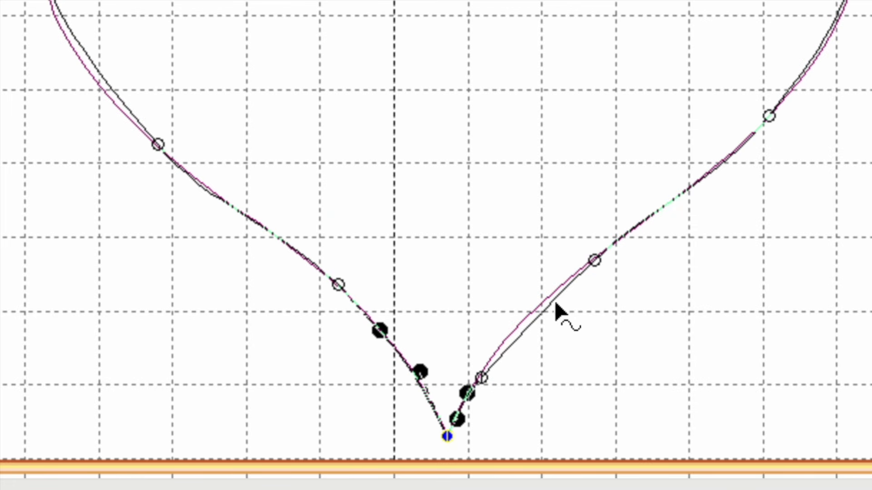
click(597, 256)
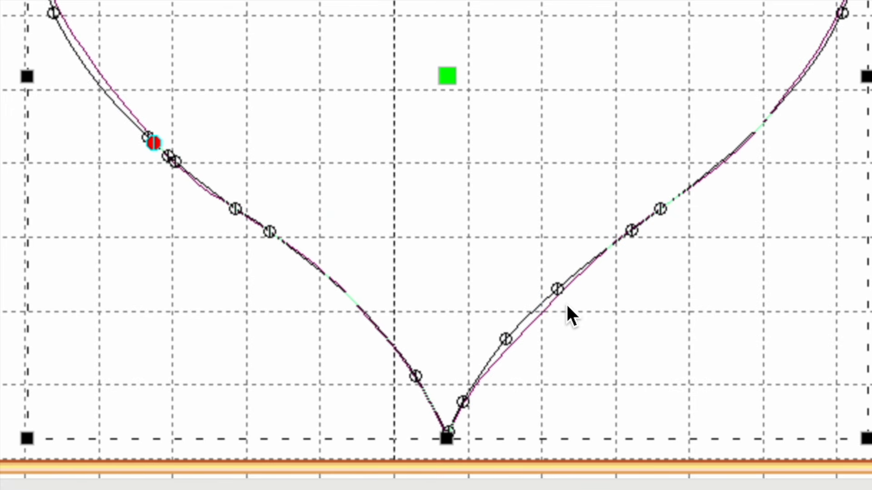
Move the two curve points just above the tip on the heart's lower-right side onto the template line
drag(559, 290, 561, 295)
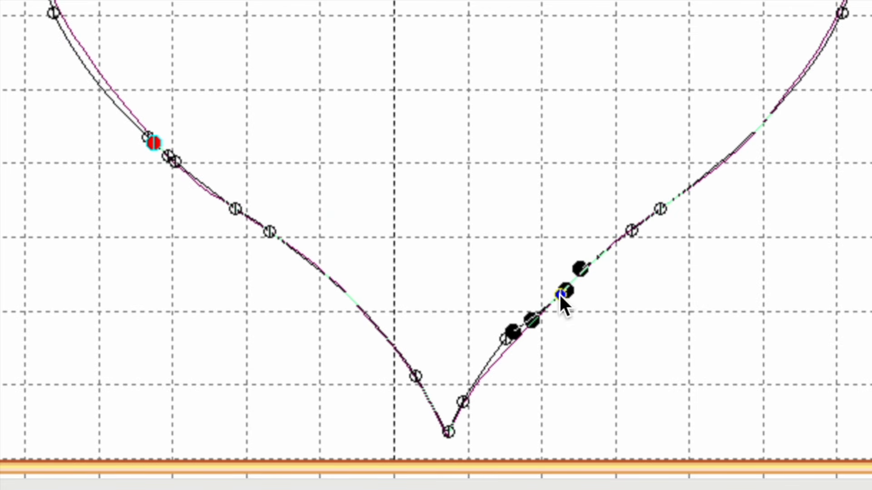
click(643, 317)
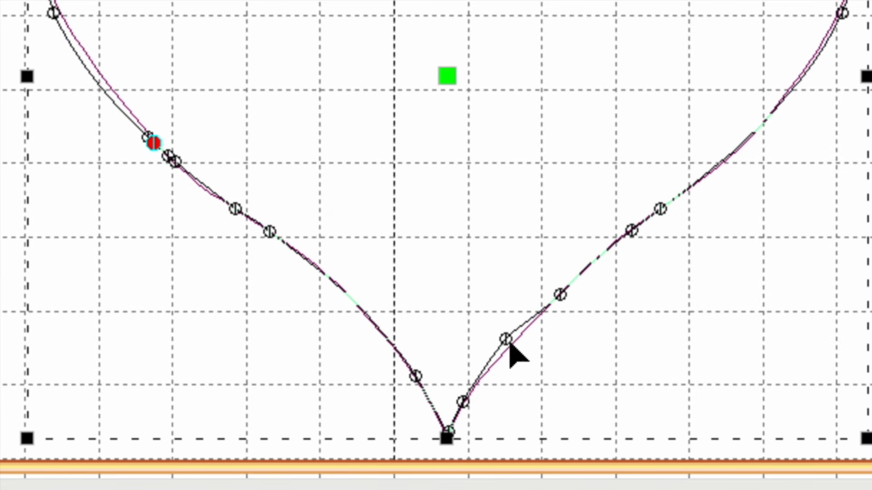
drag(505, 340, 511, 346)
click(673, 328)
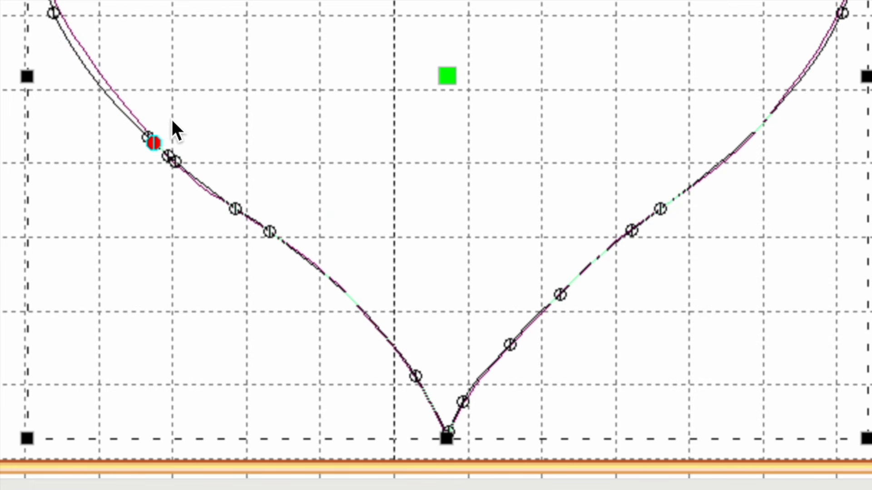
Move the points on the heart's left side onto the template and fine-tune the curves of the upper-left lobe and right edge
click(54, 14)
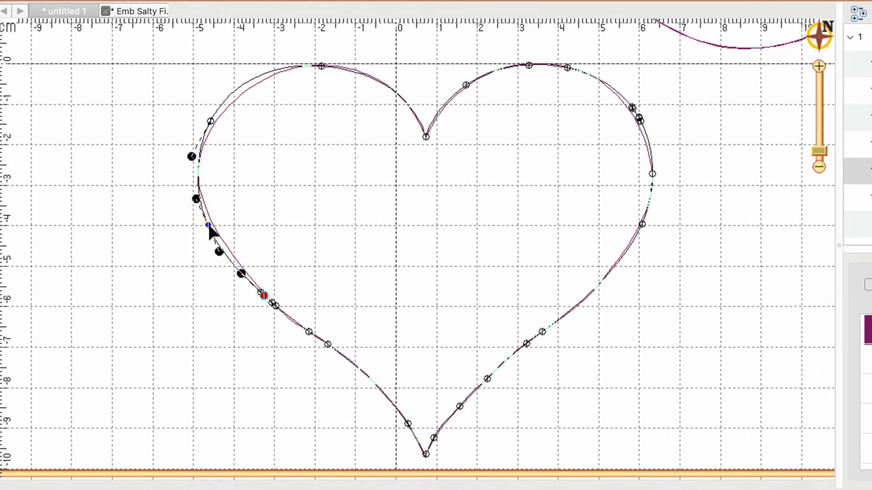
drag(208, 222, 211, 218)
drag(210, 121, 211, 126)
drag(249, 61, 257, 67)
drag(655, 148, 657, 149)
click(658, 147)
click(641, 116)
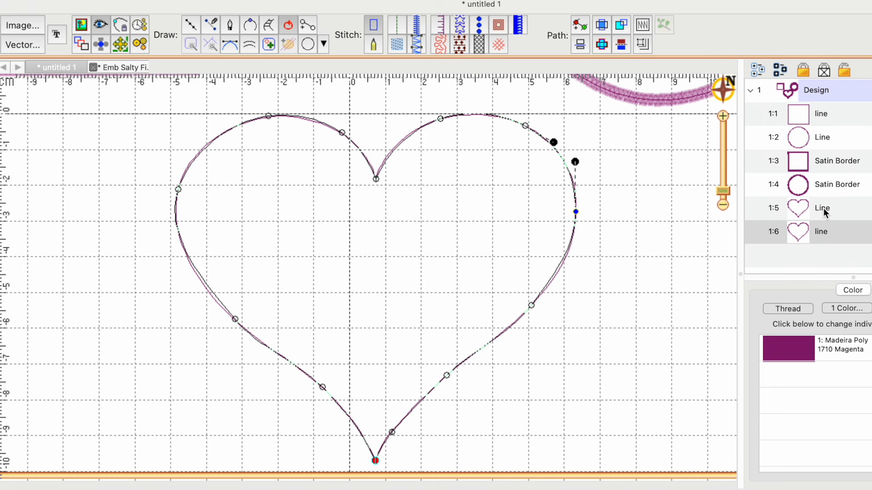
Delete the first heart outline with the many points, and adjust the curve handle of the remaining heart's lower-left point
click(824, 208)
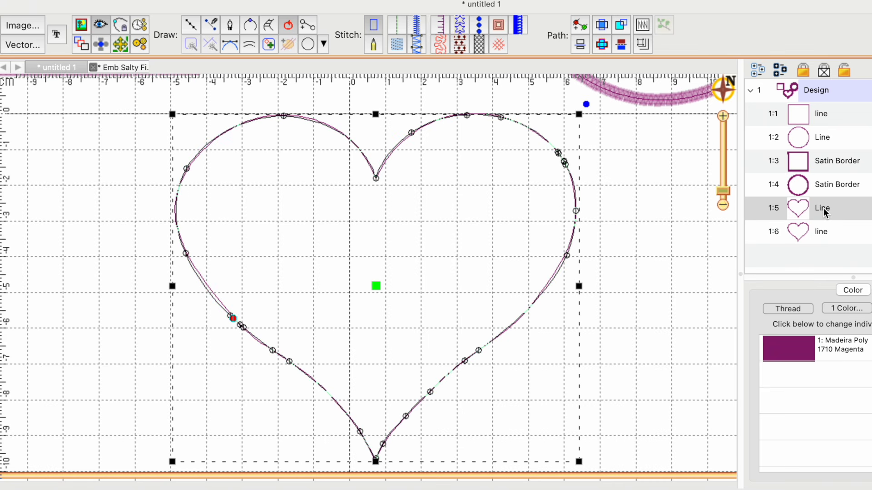
key(Delete)
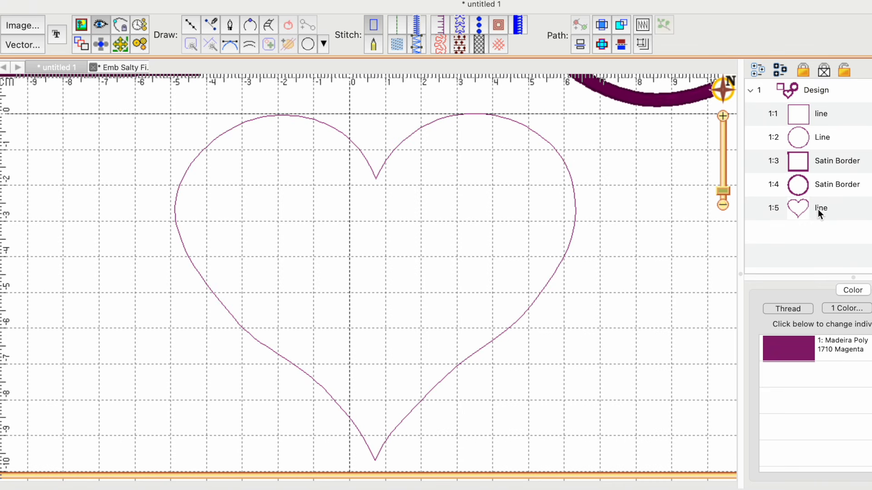
click(818, 209)
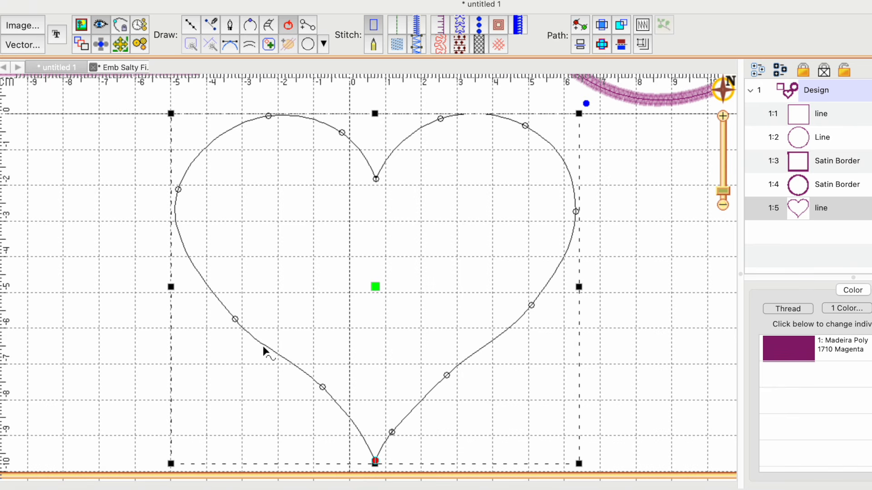
click(236, 320)
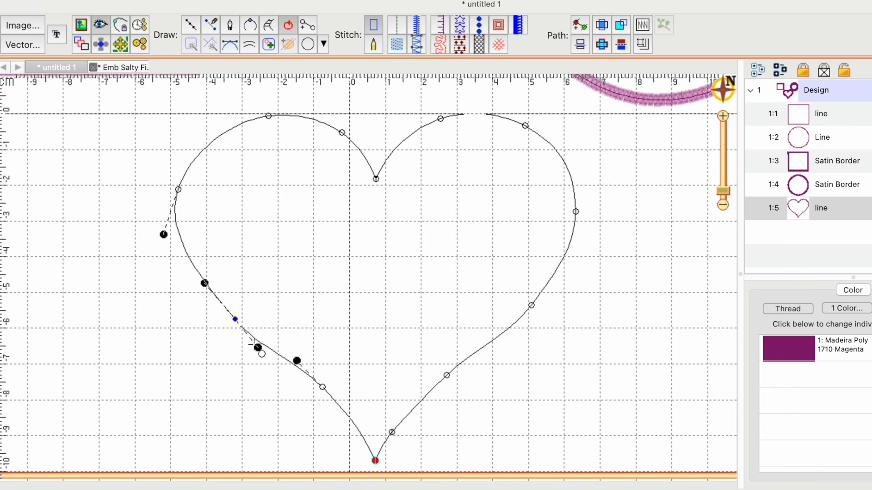
drag(258, 347, 261, 346)
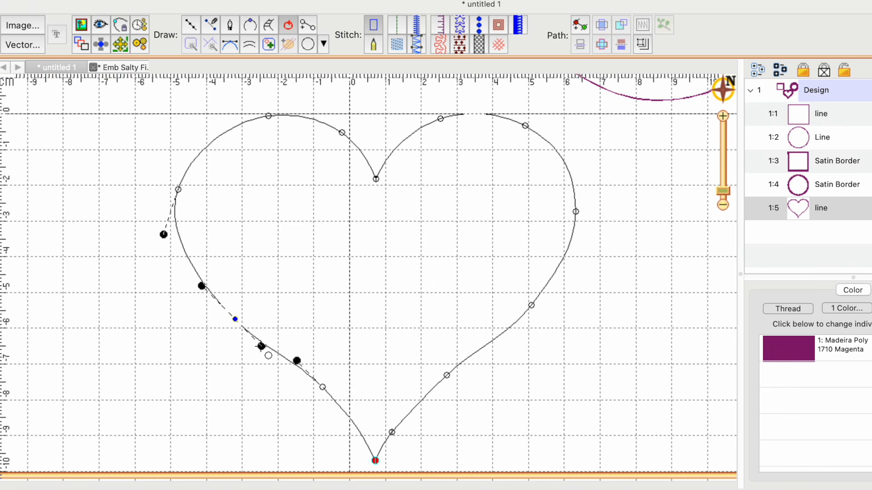
Convert the heart outline into a Fill stitch object and deselect it
click(391, 43)
click(623, 311)
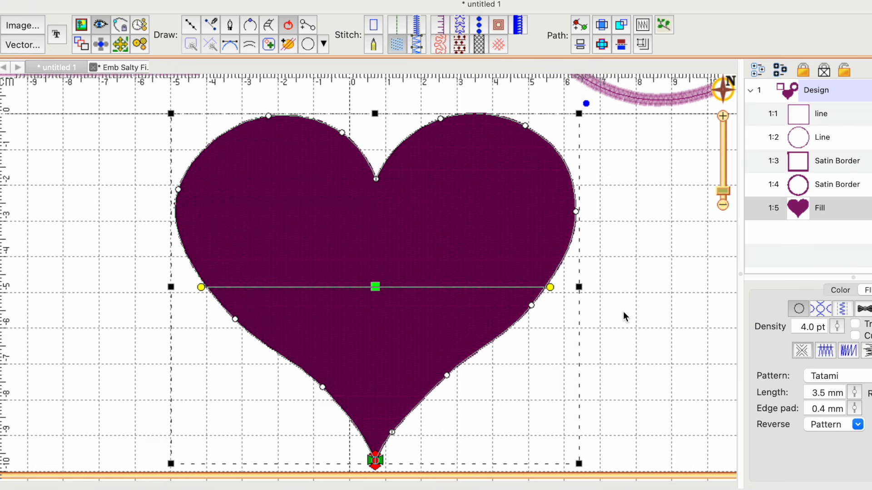
click(622, 311)
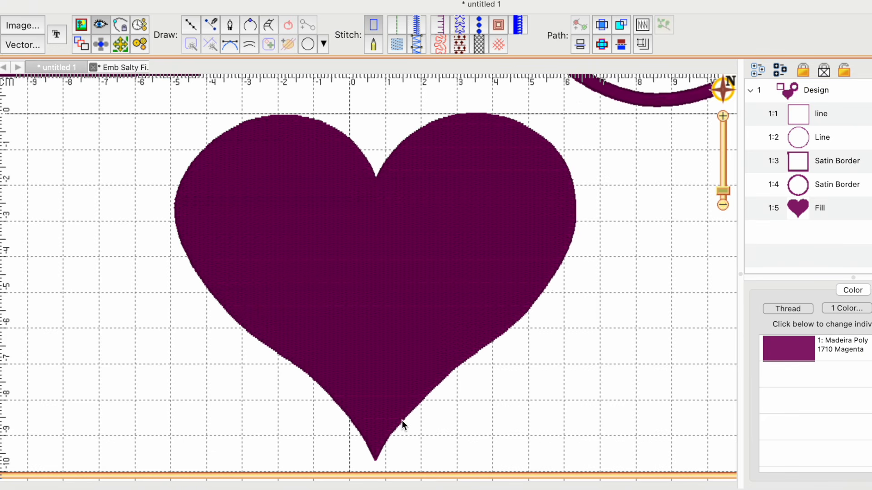
Select the filled heart, smooth its edge by adjusting the curve handle of the point just right of the bottom tip, and deselect
click(404, 368)
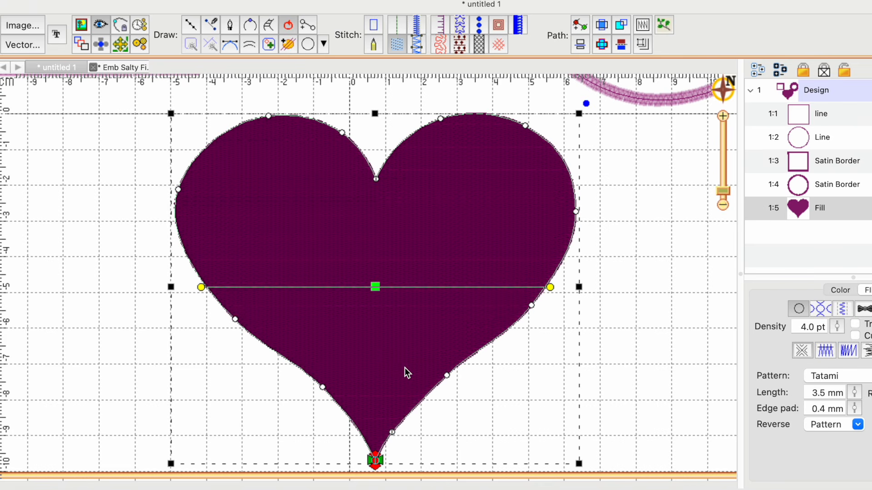
click(393, 432)
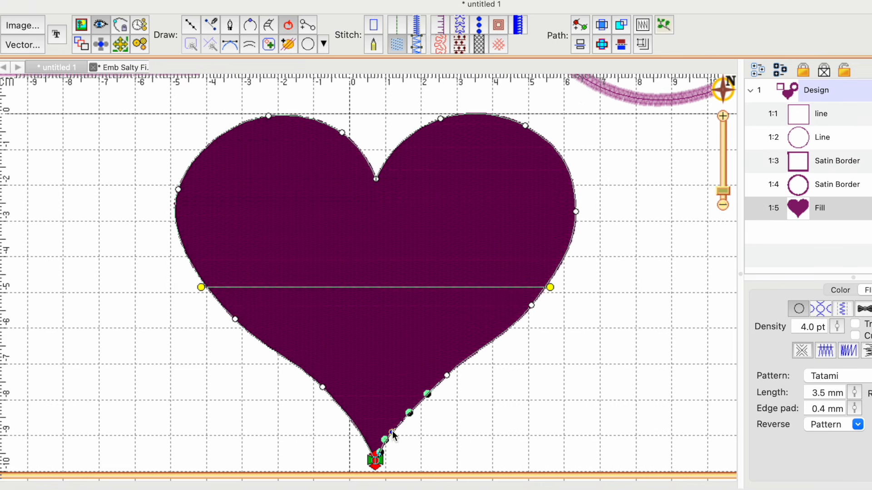
drag(409, 413, 409, 416)
click(527, 389)
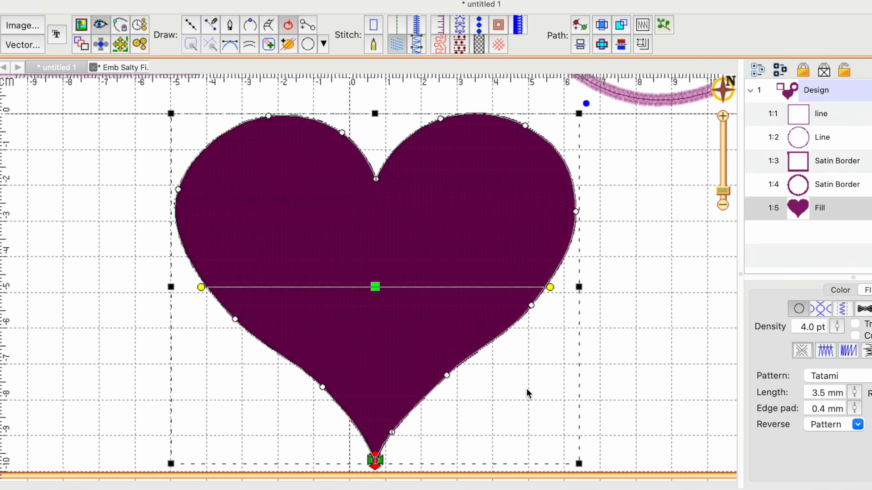
click(627, 365)
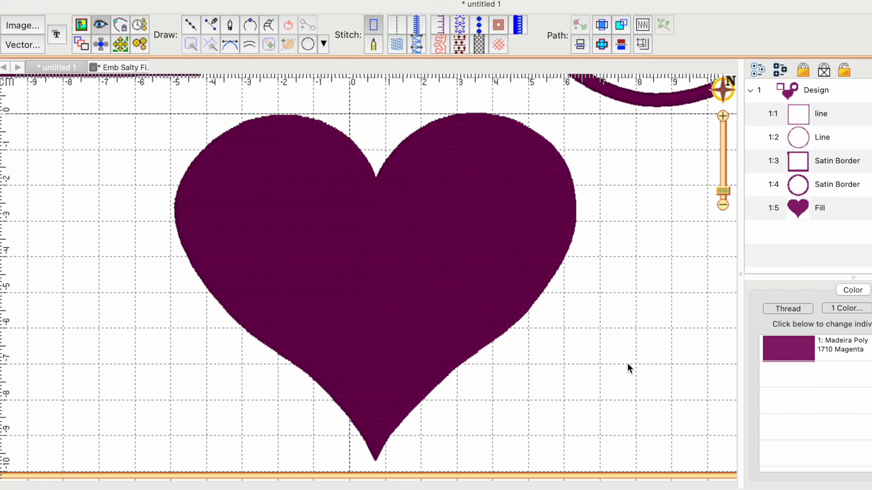